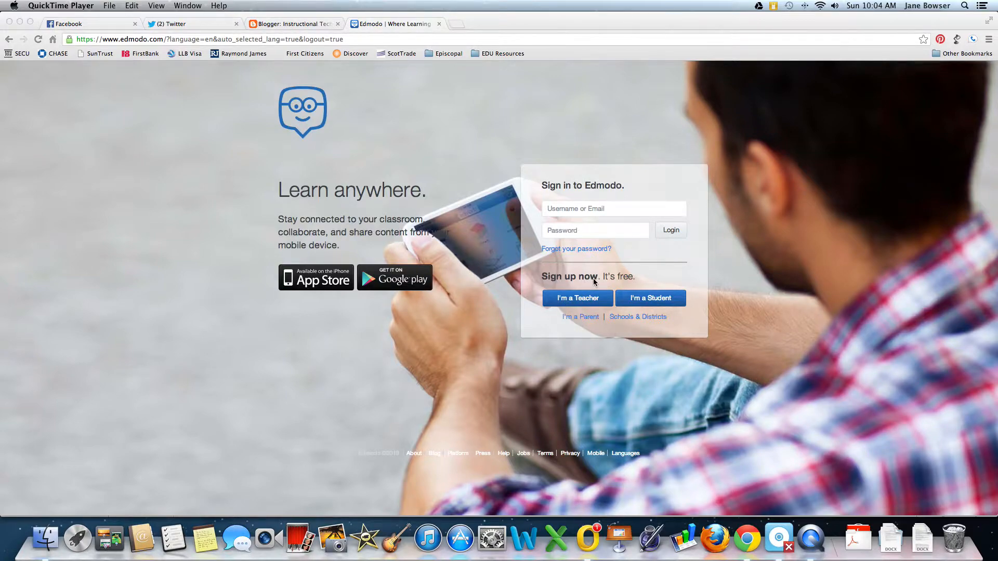
# Start a new teacher sign-up with the title Dr., then abandon the form.
pyautogui.click(577, 304)
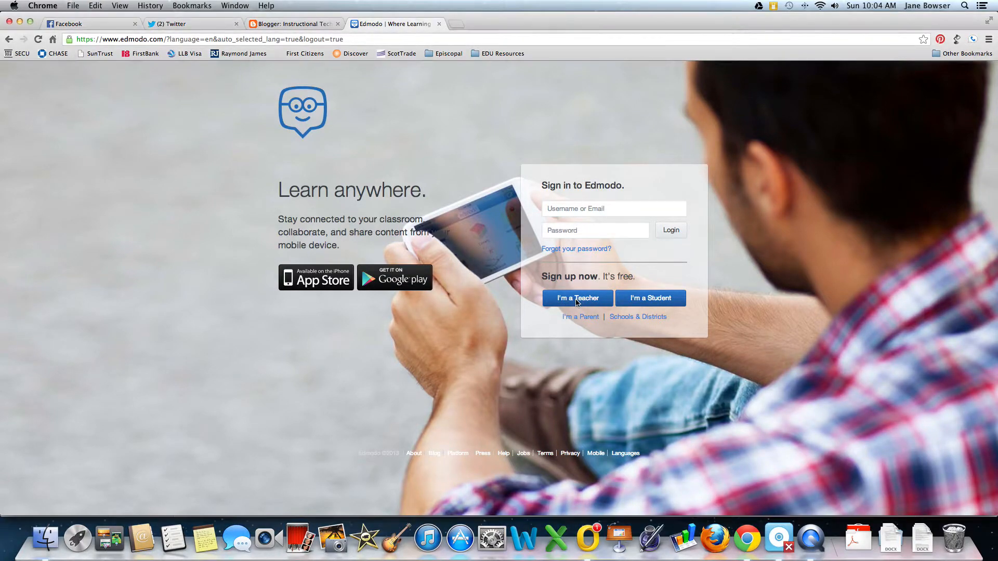
pyautogui.click(577, 299)
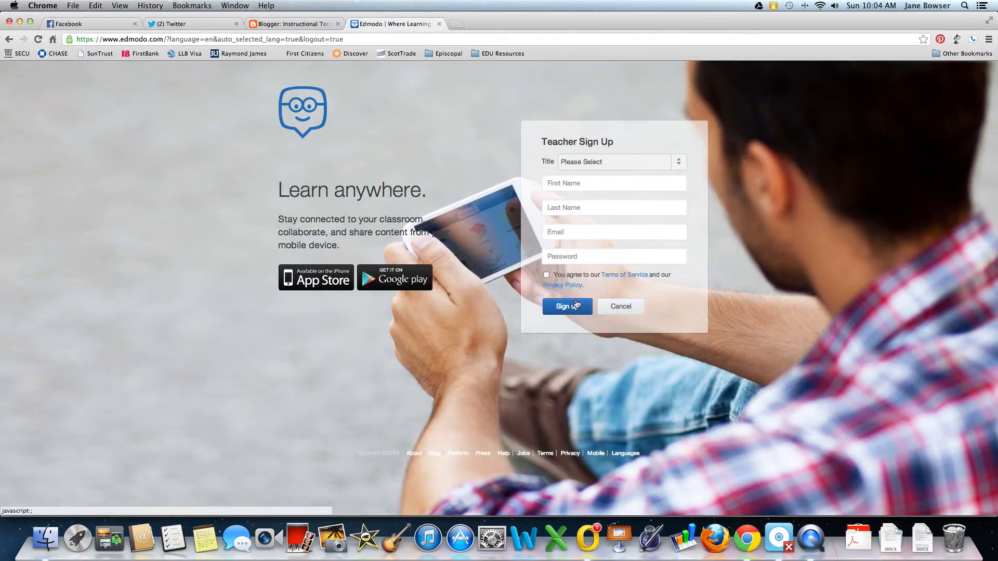
pyautogui.click(565, 163)
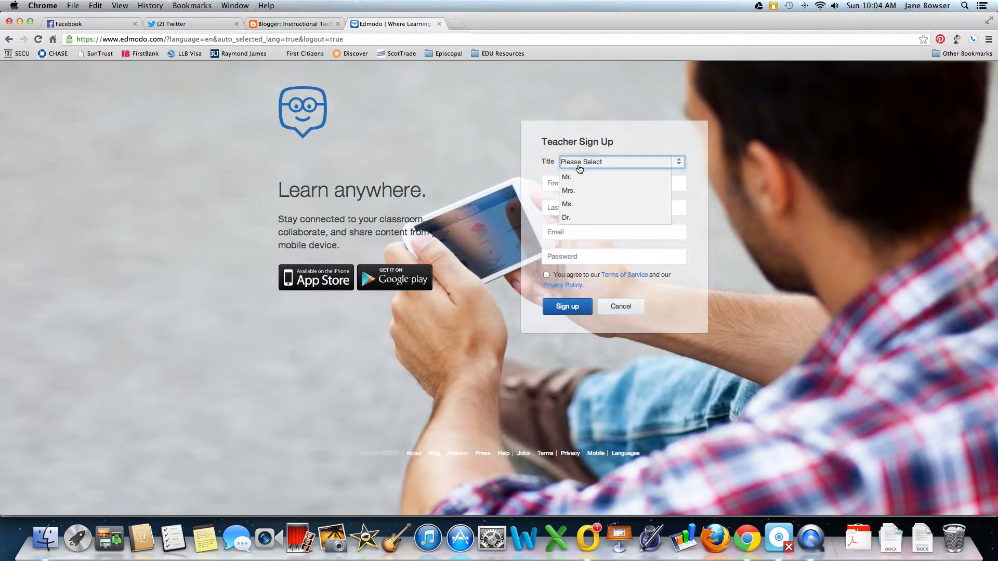
pyautogui.click(566, 218)
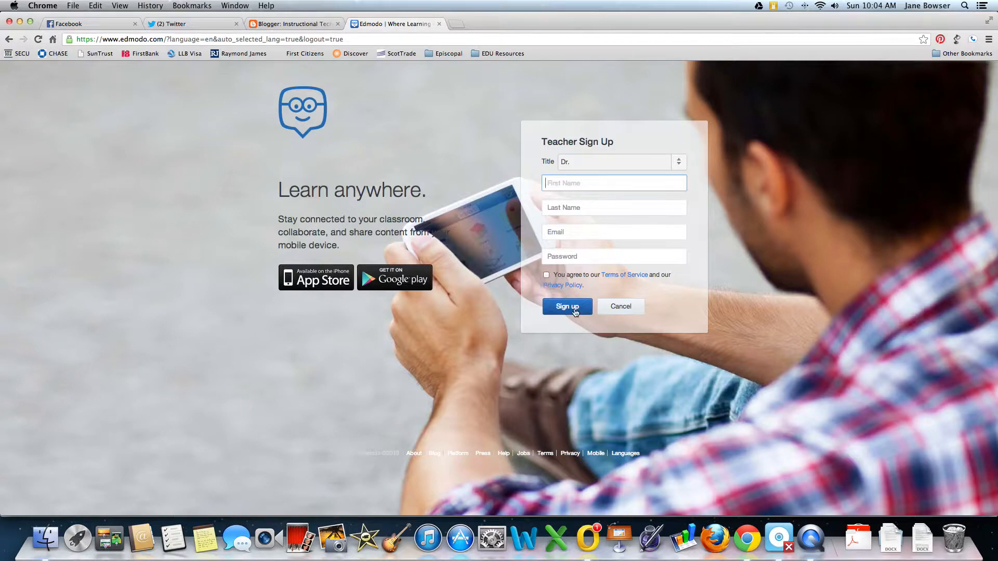
pyautogui.click(632, 311)
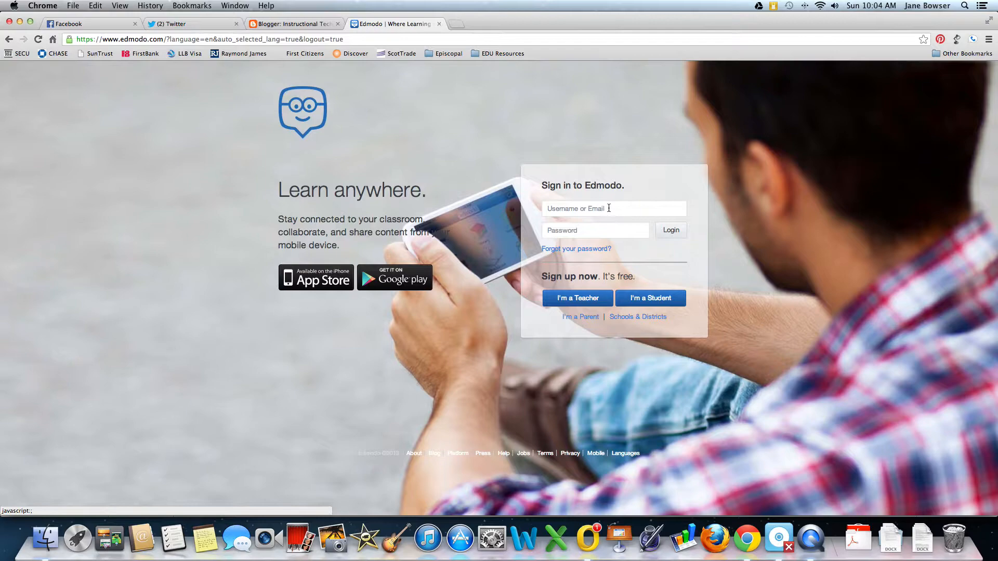
# Log in with the teacher account's email address and password.
pyautogui.click(609, 208)
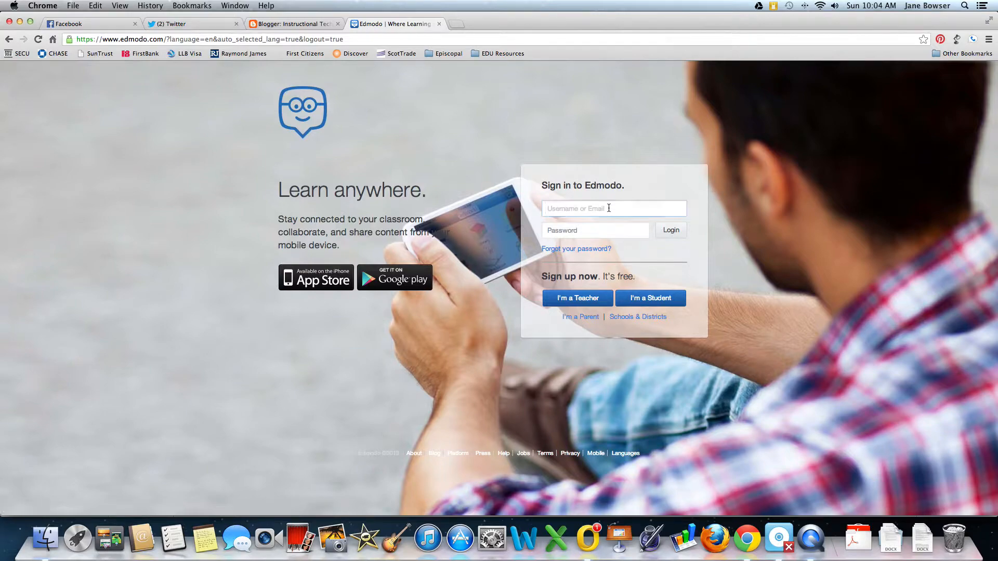
pyautogui.press('Tab')
pyautogui.write('•••••')
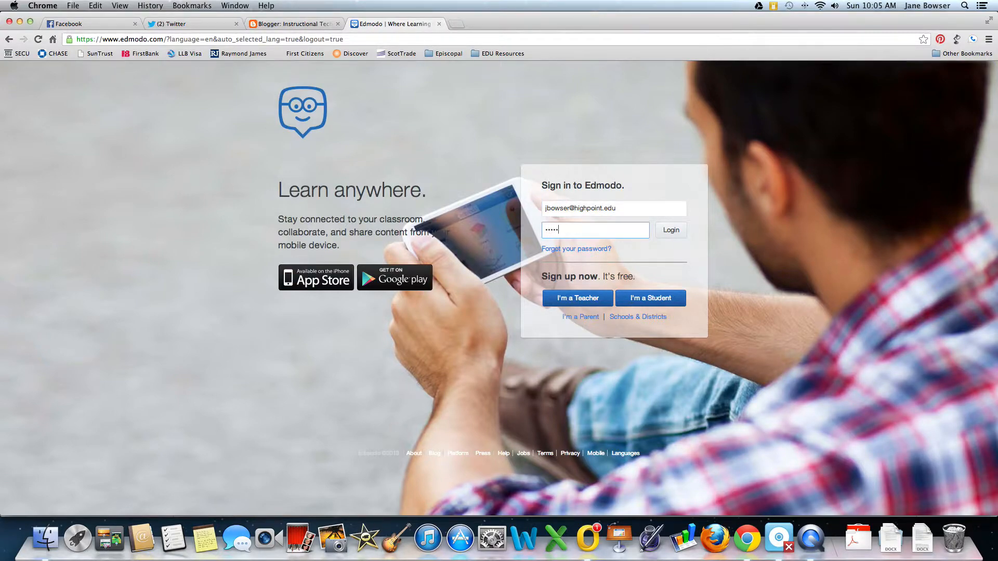
pyautogui.click(670, 236)
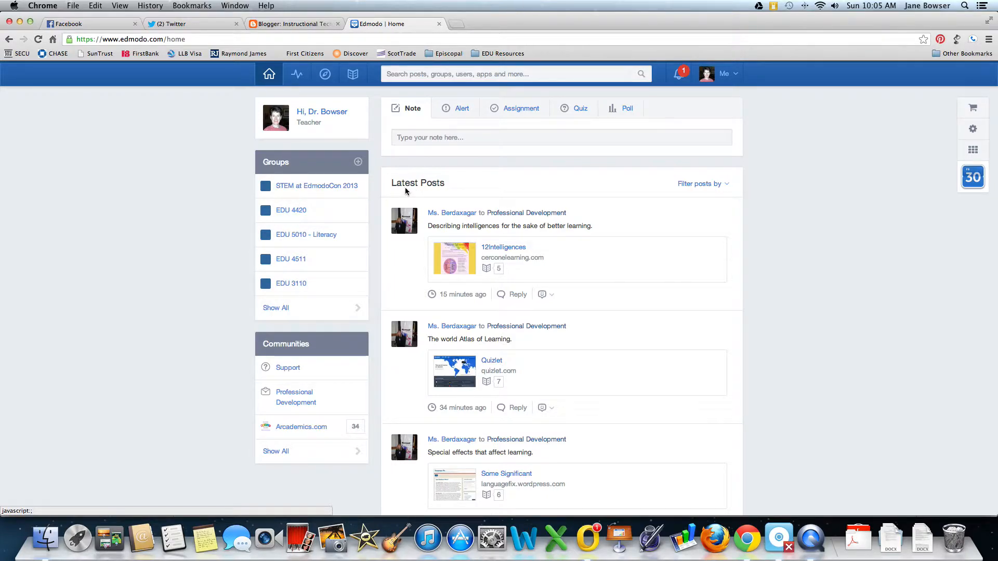
pyautogui.click(727, 186)
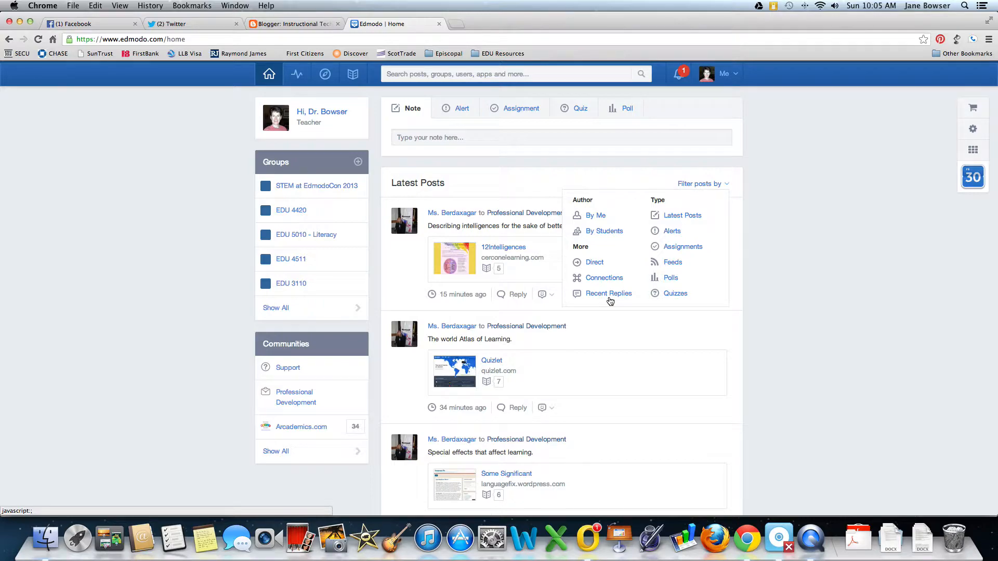
pyautogui.click(632, 174)
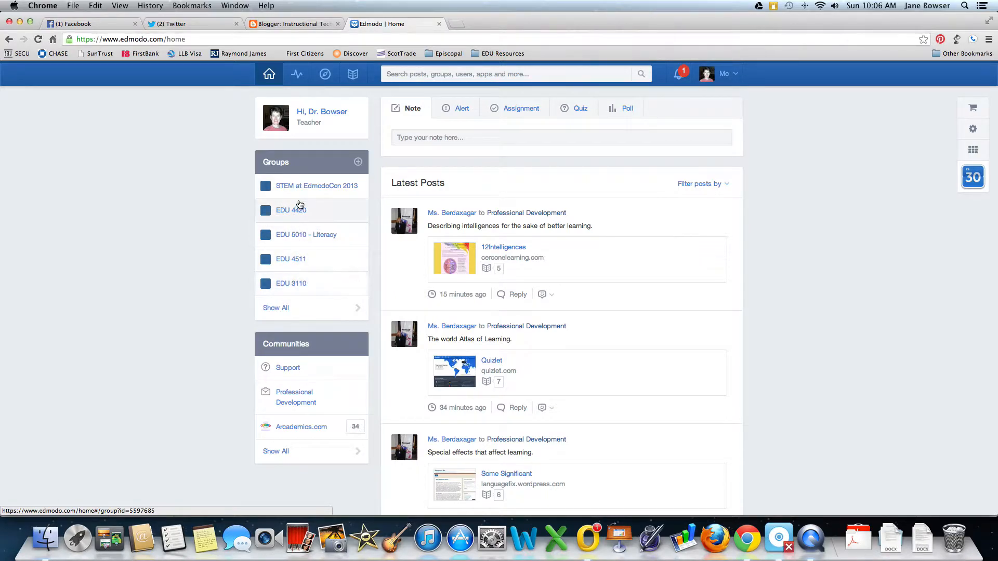
# Create group EDU 4390: grade Higher Education, subject area Professional Development, subject All.
pyautogui.click(358, 163)
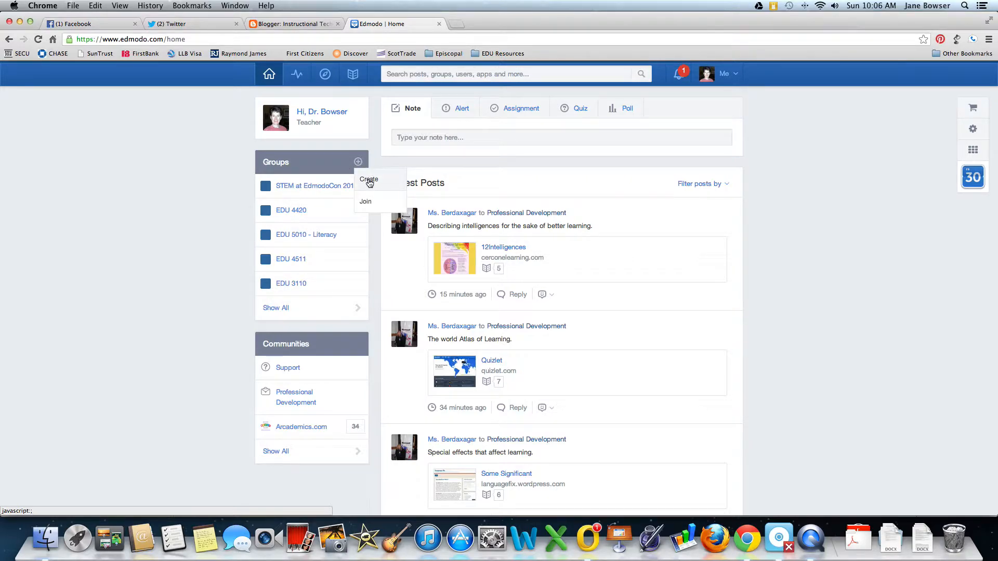
pyautogui.click(366, 178)
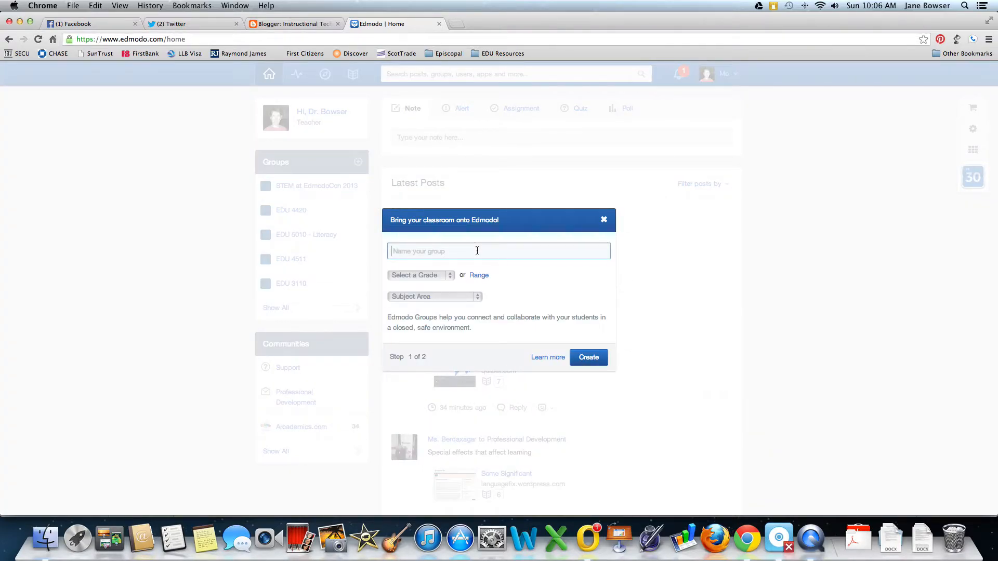
pyautogui.write('EDU 4390')
pyautogui.click(453, 280)
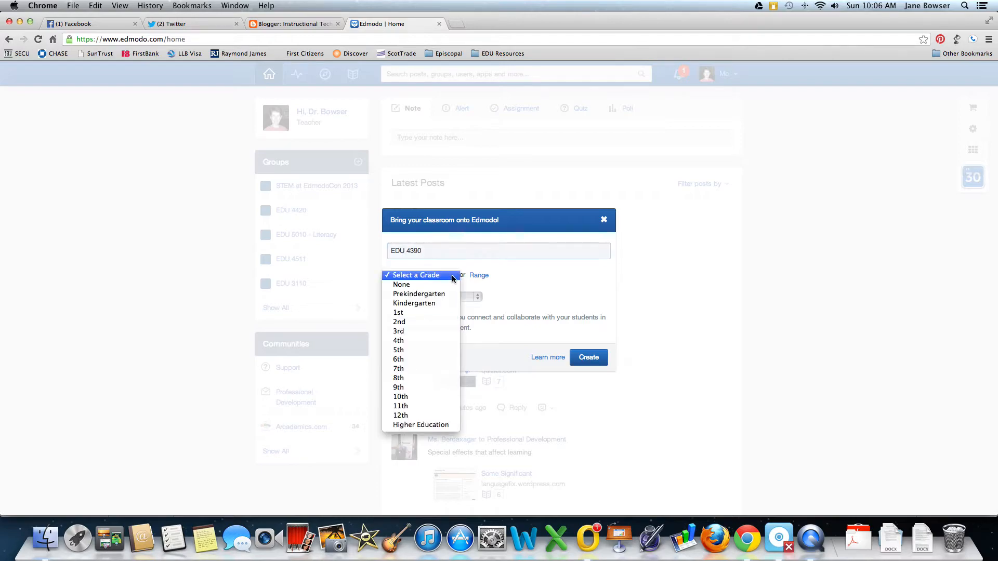
pyautogui.click(441, 424)
pyautogui.click(437, 297)
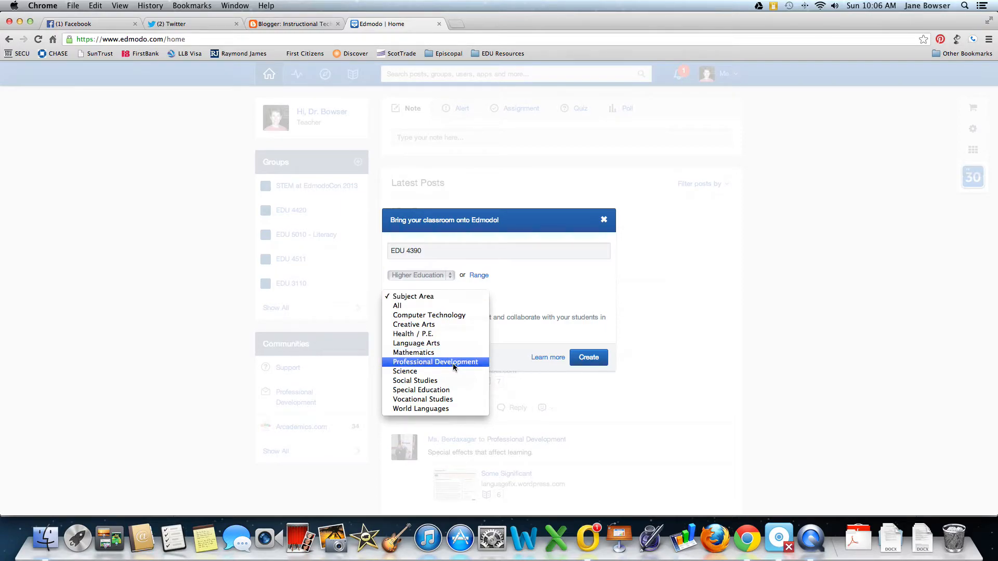
pyautogui.click(455, 362)
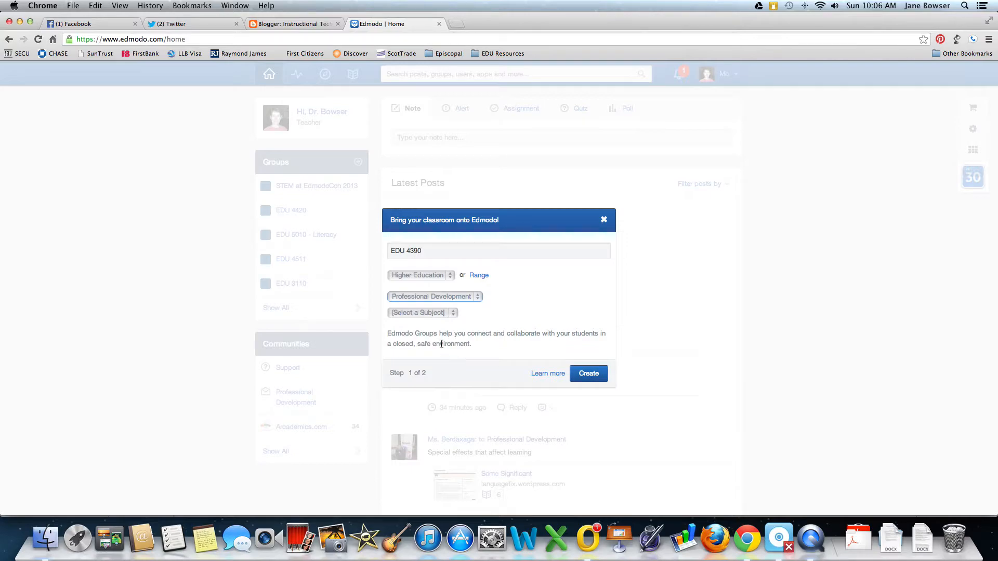
pyautogui.click(410, 313)
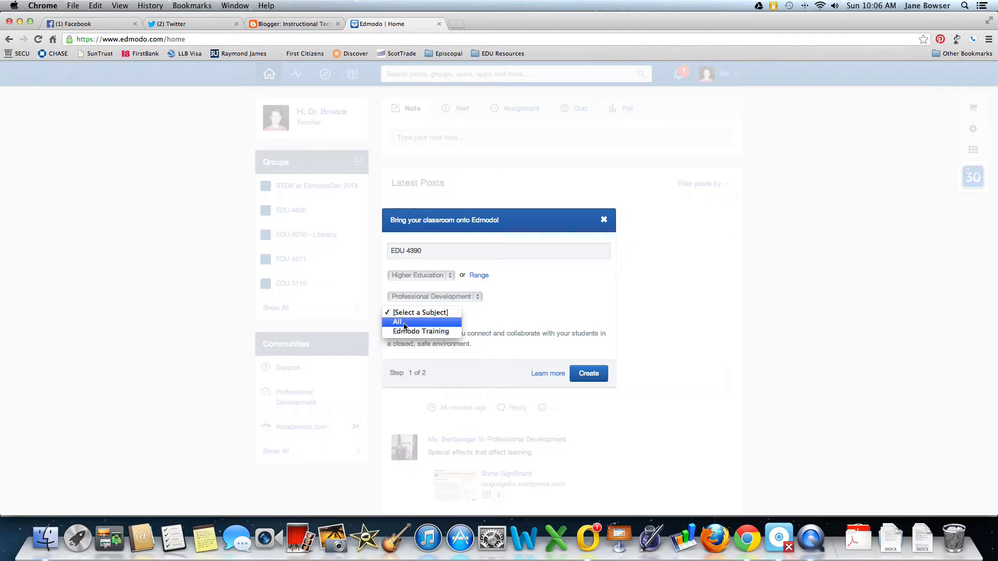
pyautogui.click(404, 322)
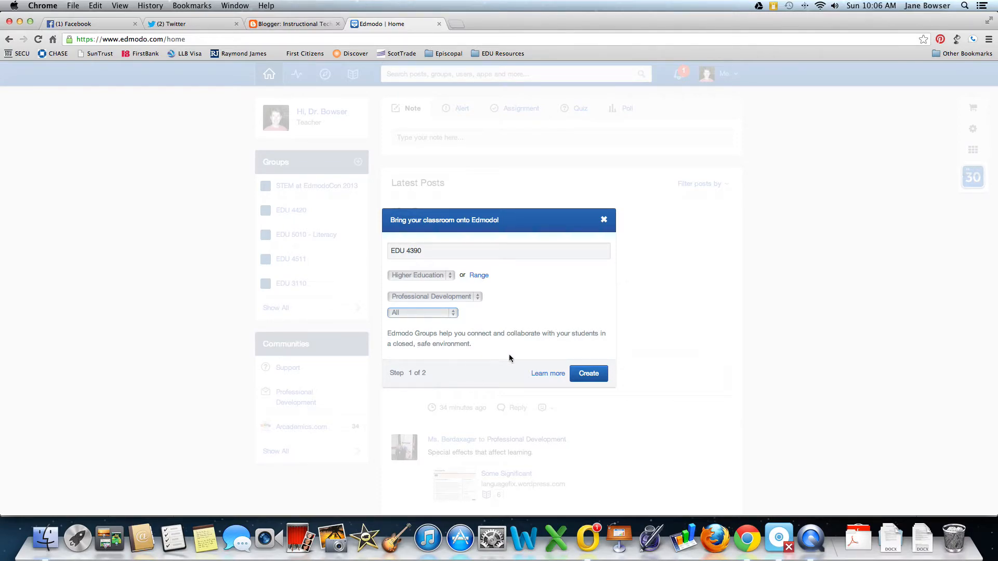
pyautogui.click(597, 378)
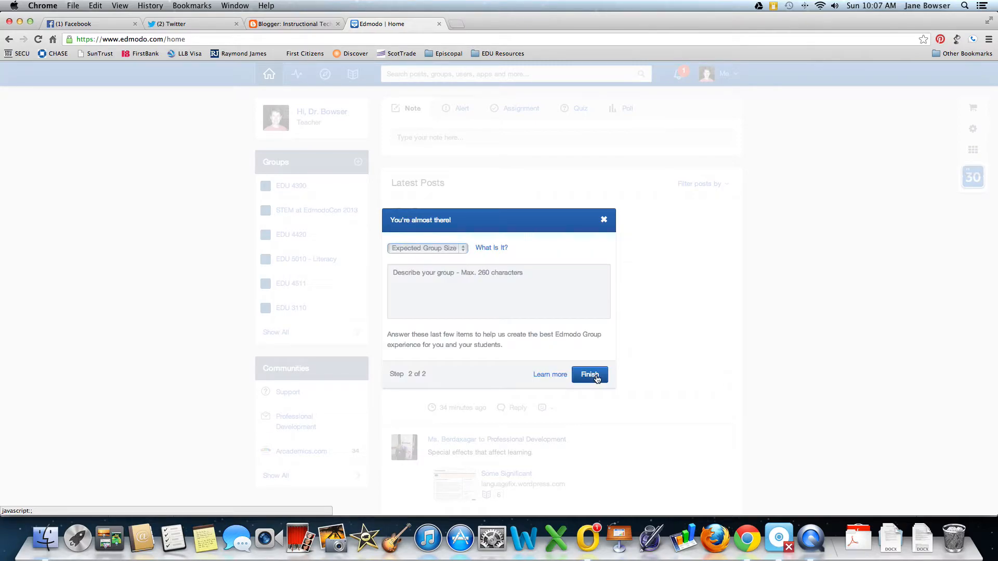
# Set group size to 1-5 and write the AIG Certification course description.
pyautogui.click(461, 248)
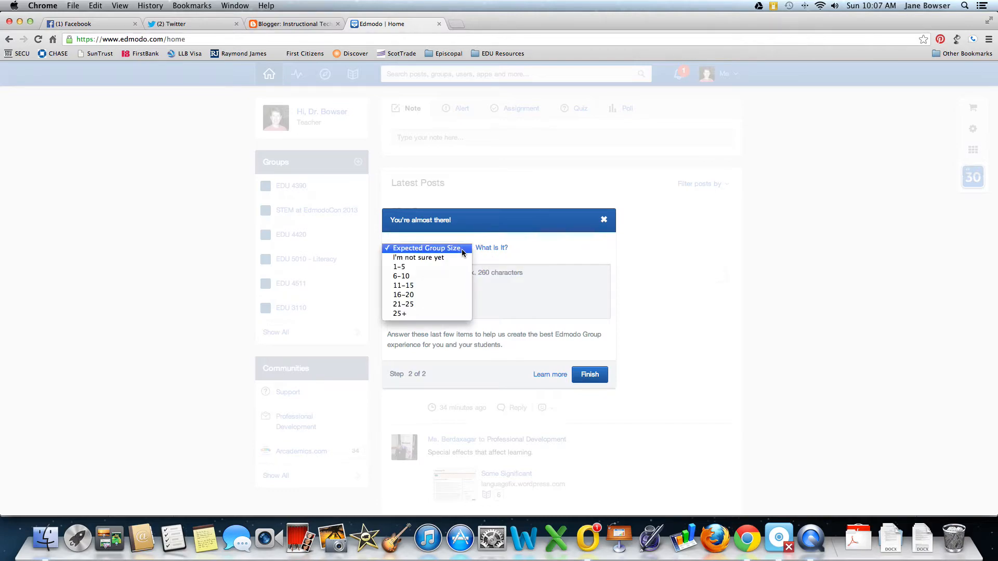
pyautogui.click(421, 267)
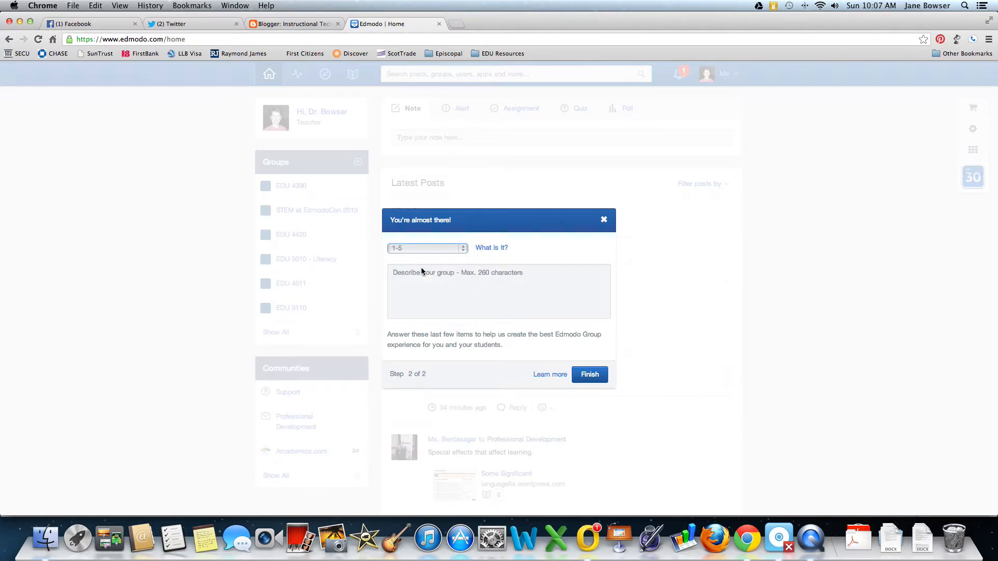
pyautogui.click(456, 280)
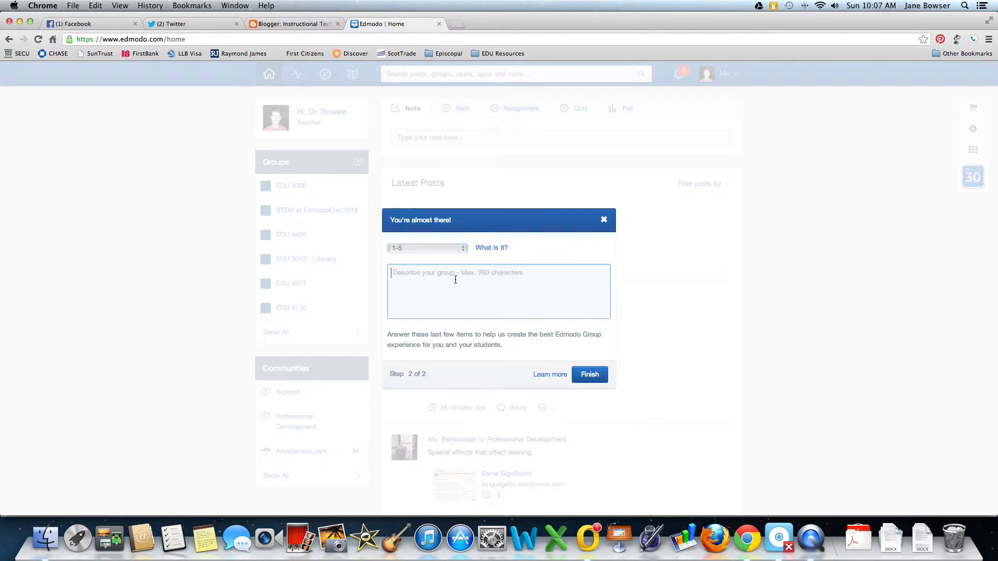
pyautogui.write('ED')
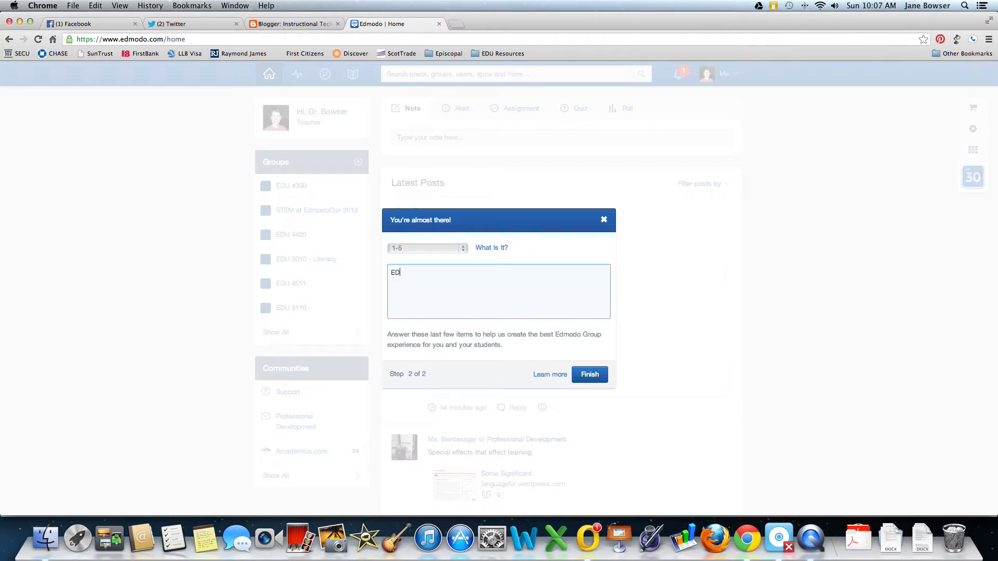
pyautogui.write('U 4390 is the final class for teachers purs')
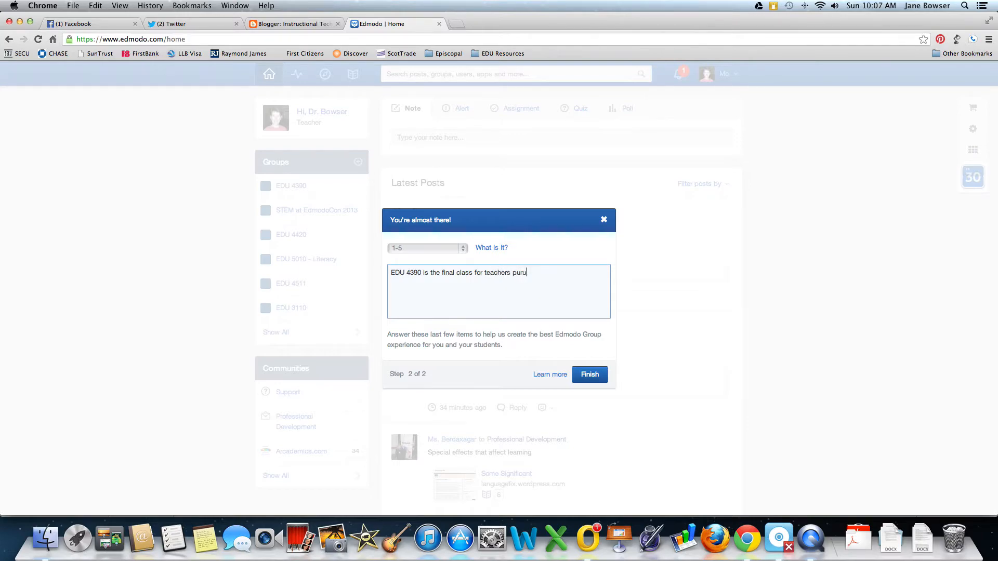
pyautogui.write('uing AIG')
pyautogui.write(' Certific')
pyautogui.write('ation.  In t')
pyautogui.write('this cours')
pyautogui.write('e teachers w')
pyautogui.write('ill complete a ')
pyautogui.write('30 hour pr')
pyautogui.write('ac')
pyautogui.write('ticum an')
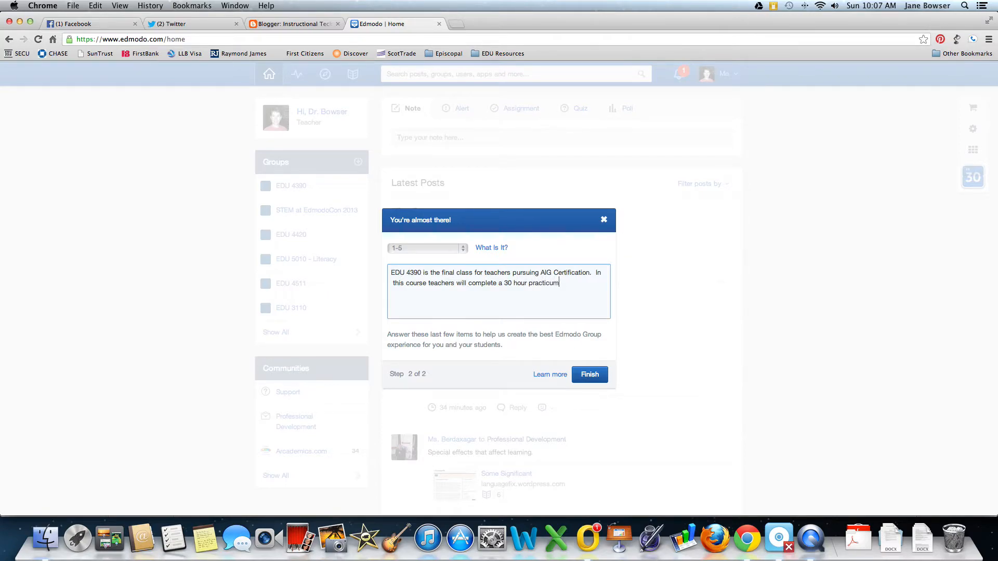
pyautogui.press('BackSpace')
pyautogui.write('s well as a final')
pyautogui.press('BackSpace')
pyautogui.press('BackSpace')
pyautogui.press('BackSpace')
pyautogui.press('BackSpace')
pyautogui.write('final Electronic Evidence.')
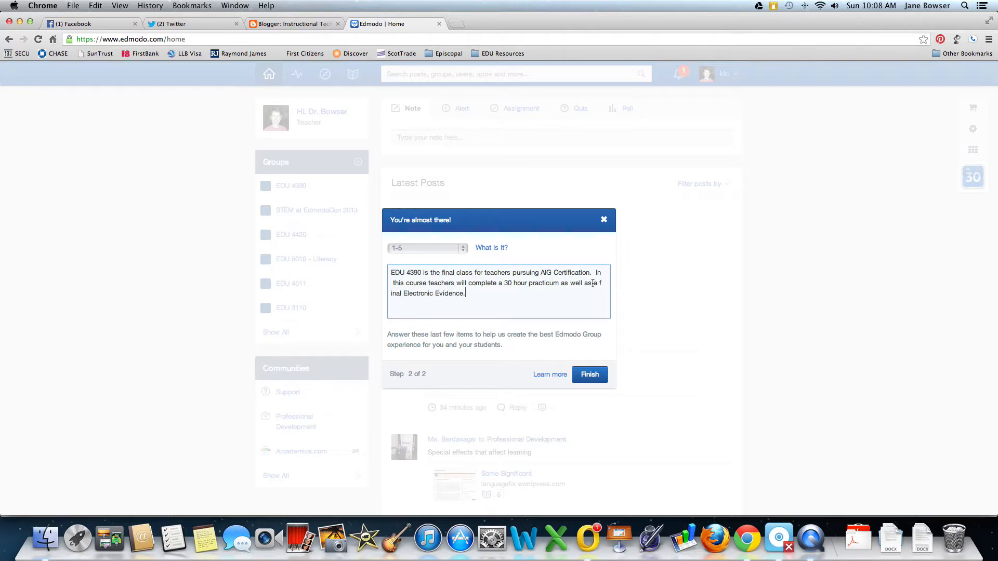
# Correct the wording before 'Electronic Evidence' in the description and finish the group.
pyautogui.click(404, 293)
pyautogui.press('BackSpace')
pyautogui.press('BackSpace')
pyautogui.press('BackSpace')
pyautogui.press('BackSpace')
pyautogui.press('BackSpace')
pyautogui.press('BackSpace')
pyautogui.press('BackSpace')
pyautogui.write('n')
pyautogui.click(590, 375)
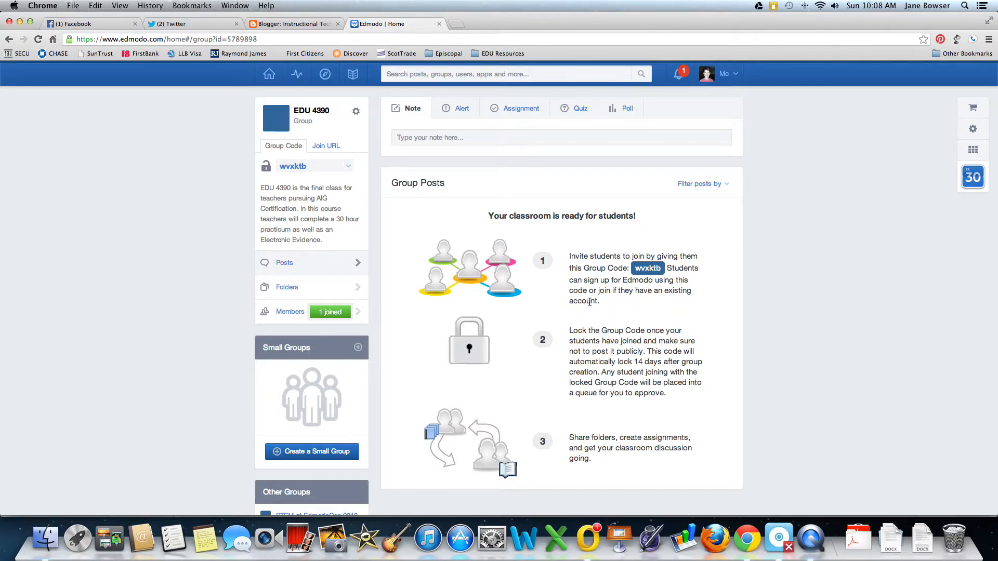
pyautogui.scroll(-3, 590, 302)
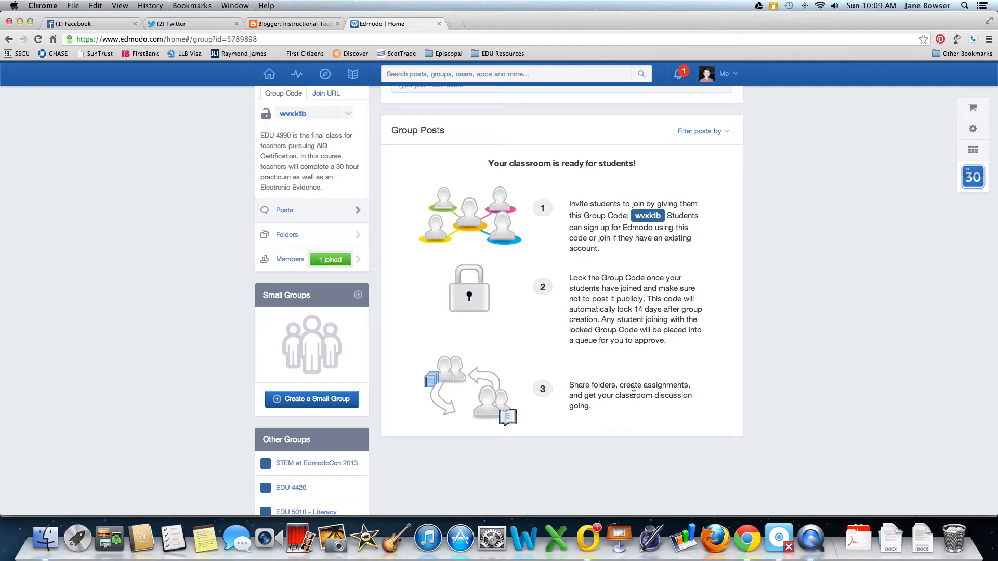
pyautogui.scroll(2, 634, 395)
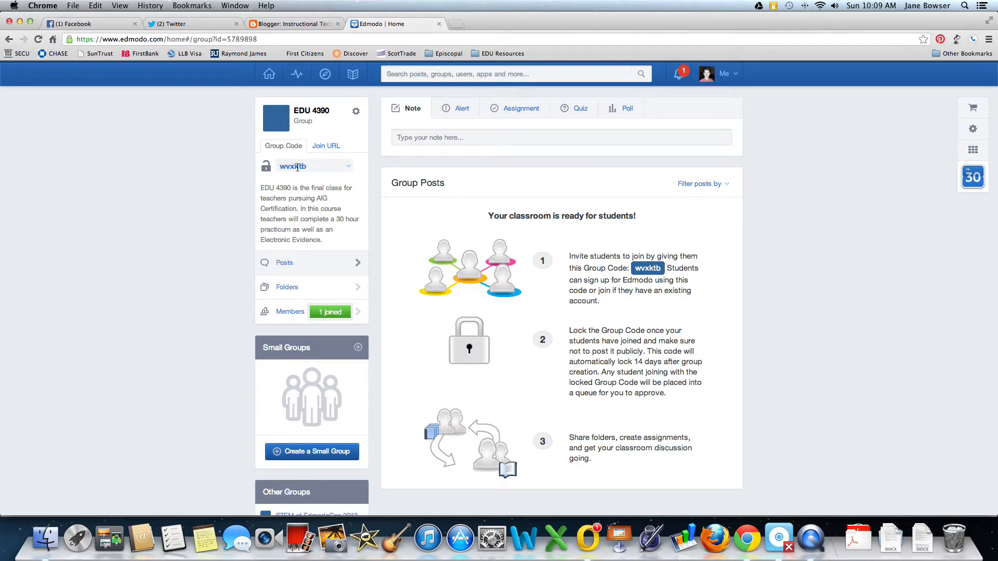
# View the EDU 4390 join URL, then go back to the home feed.
pyautogui.click(329, 148)
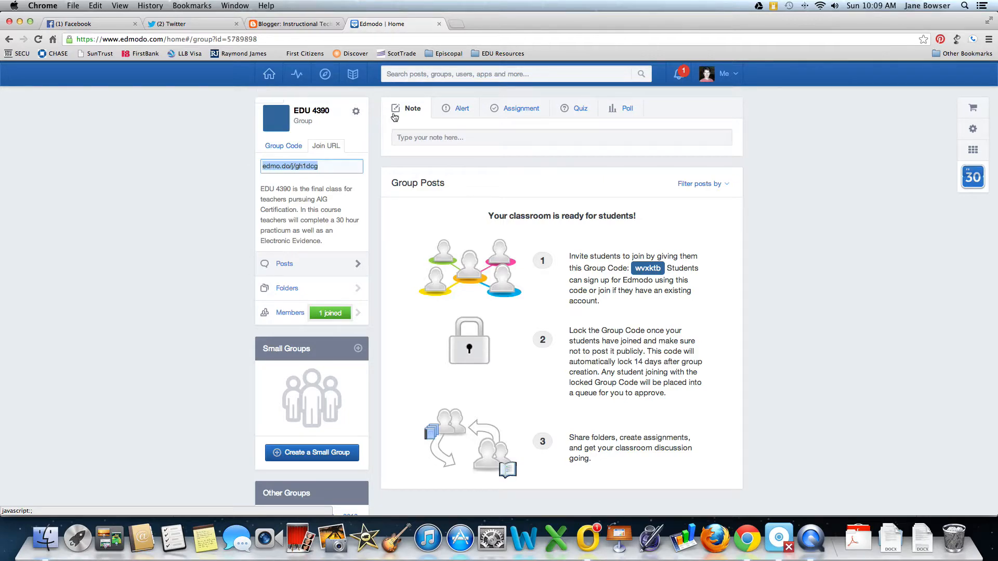
pyautogui.click(269, 76)
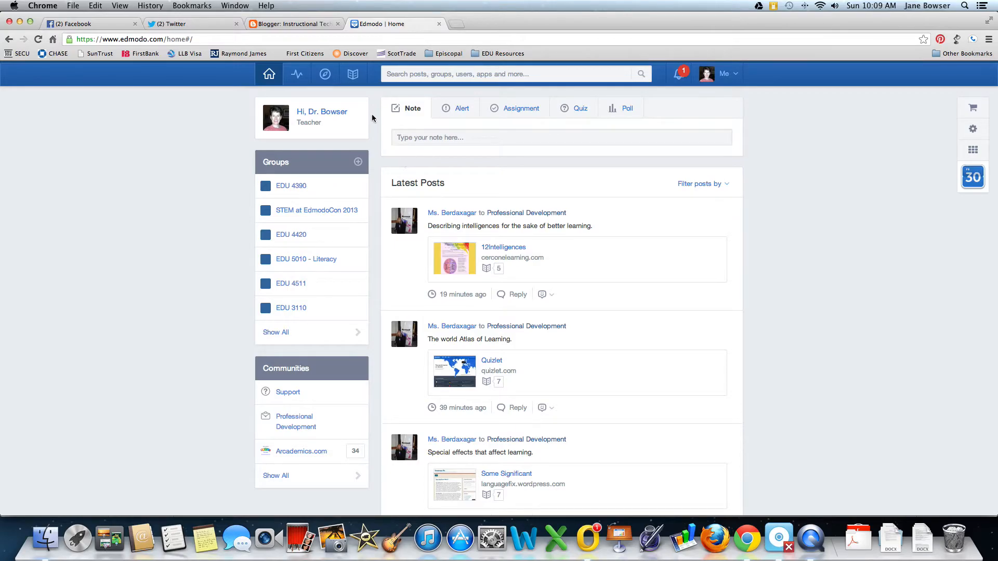
# Draft a 'Welcome to EDU 4390' note asking for welcome posts and replies, addressed to EDU 4390.
pyautogui.click(425, 137)
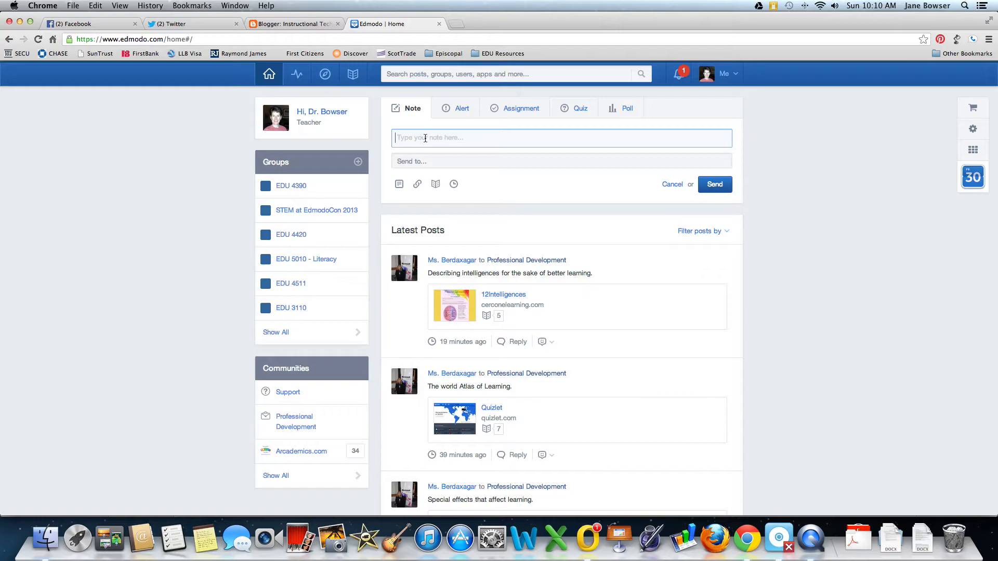
pyautogui.write('Welcome to EDU 4390.  Be s')
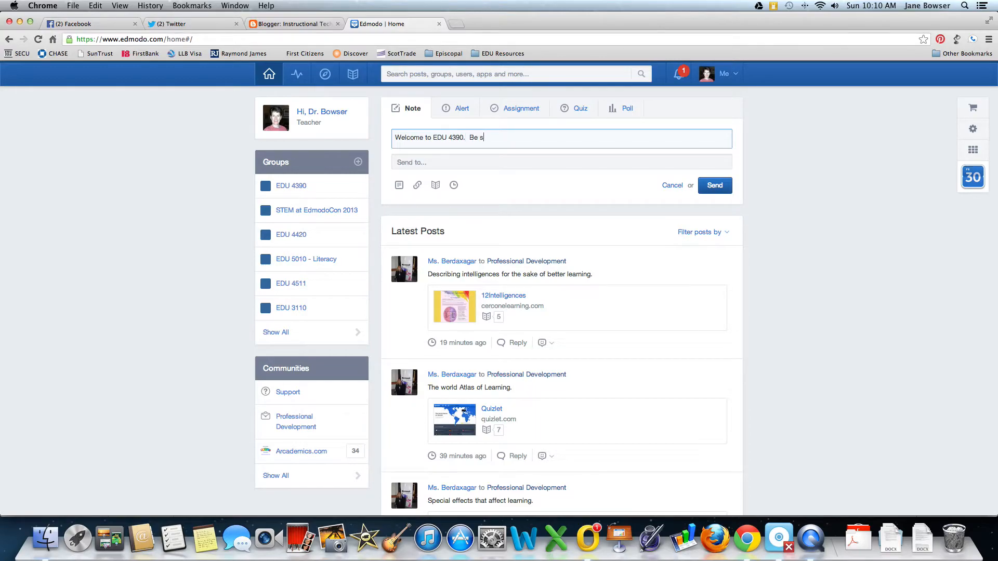
pyautogui.write('ure to post a welcome message to me and you')
pyautogui.write('classmates and then reply to at least one ')
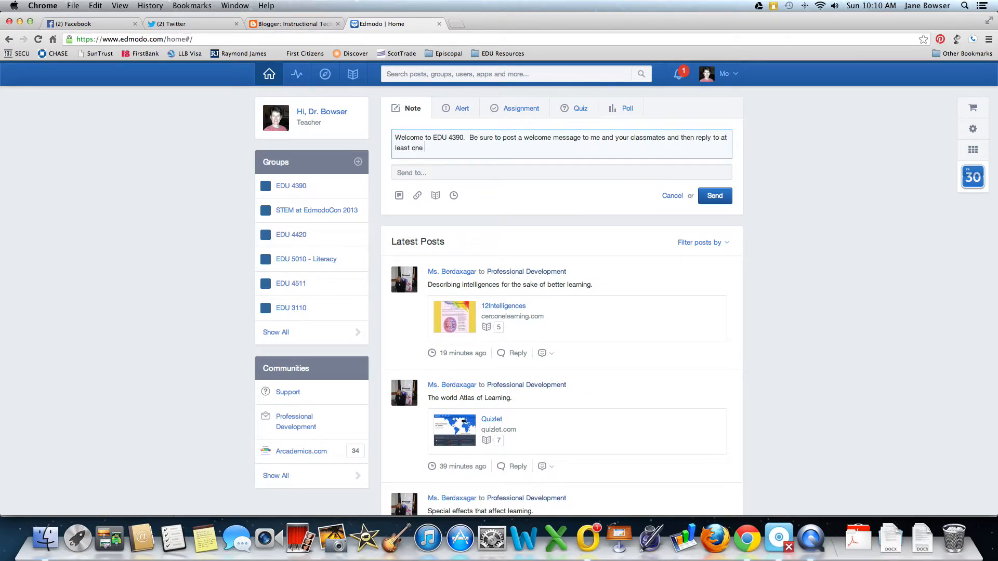
pyautogui.write('other message.')
pyautogui.click(434, 172)
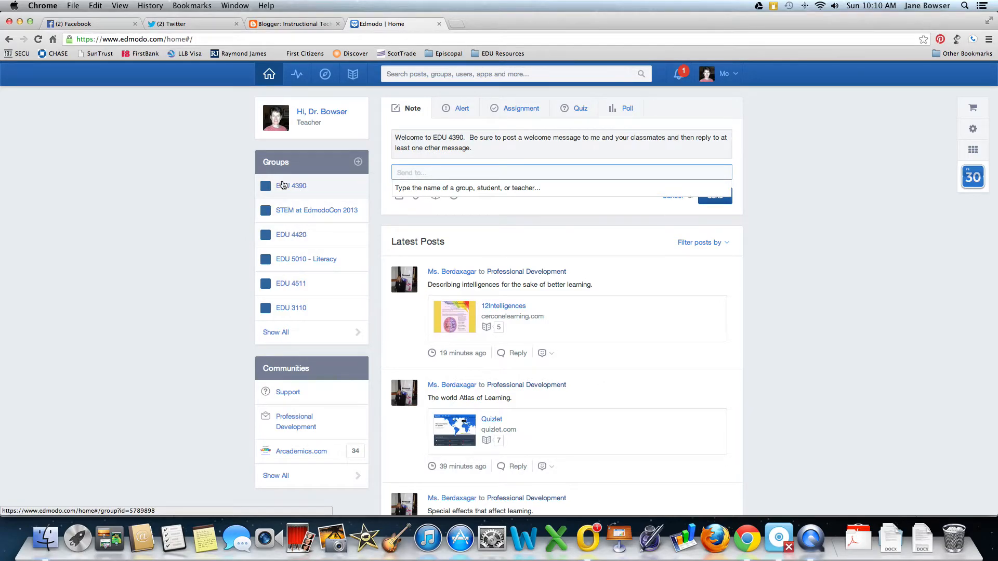
pyautogui.write('EDU')
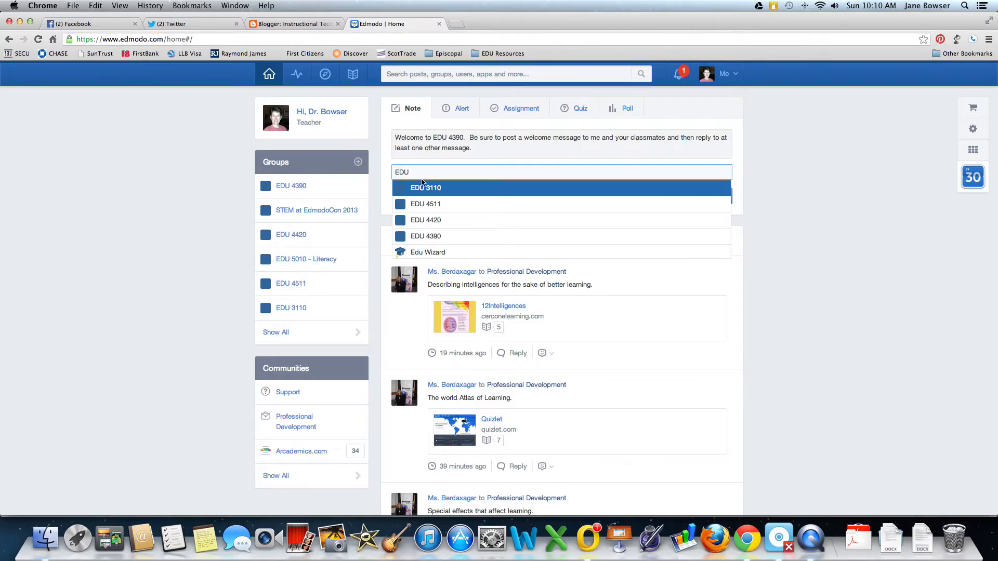
pyautogui.click(435, 236)
pyautogui.click(495, 211)
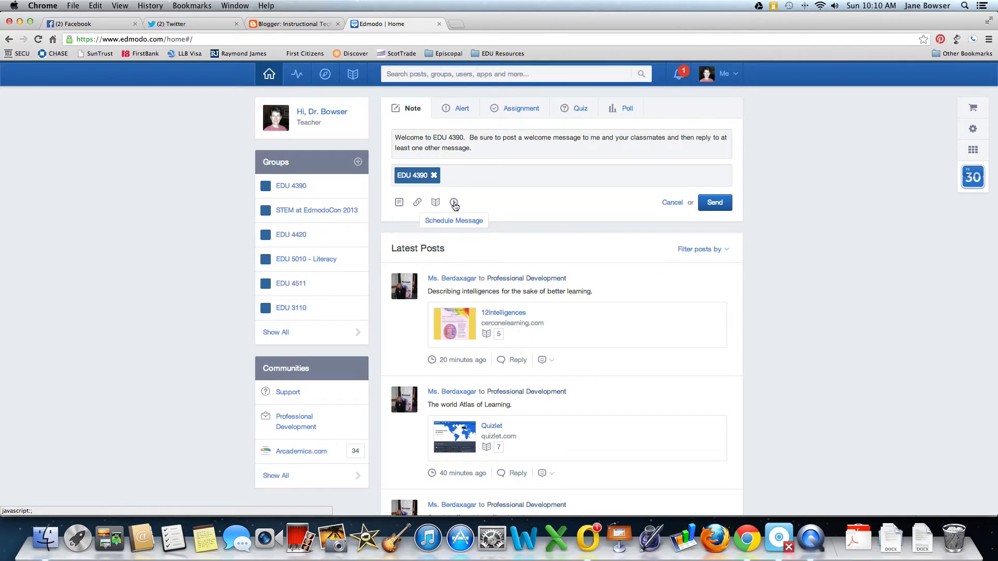
pyautogui.click(455, 204)
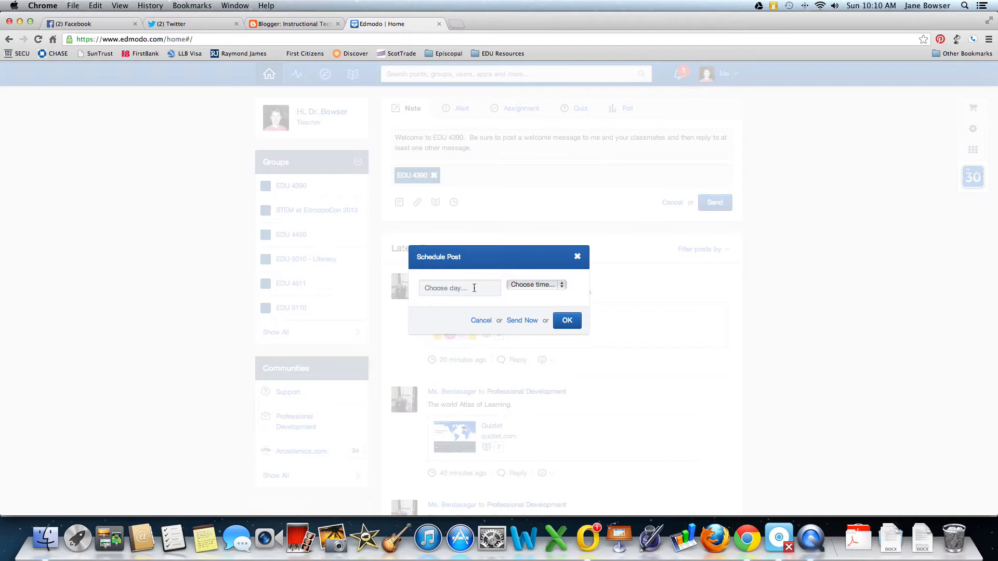
pyautogui.click(461, 288)
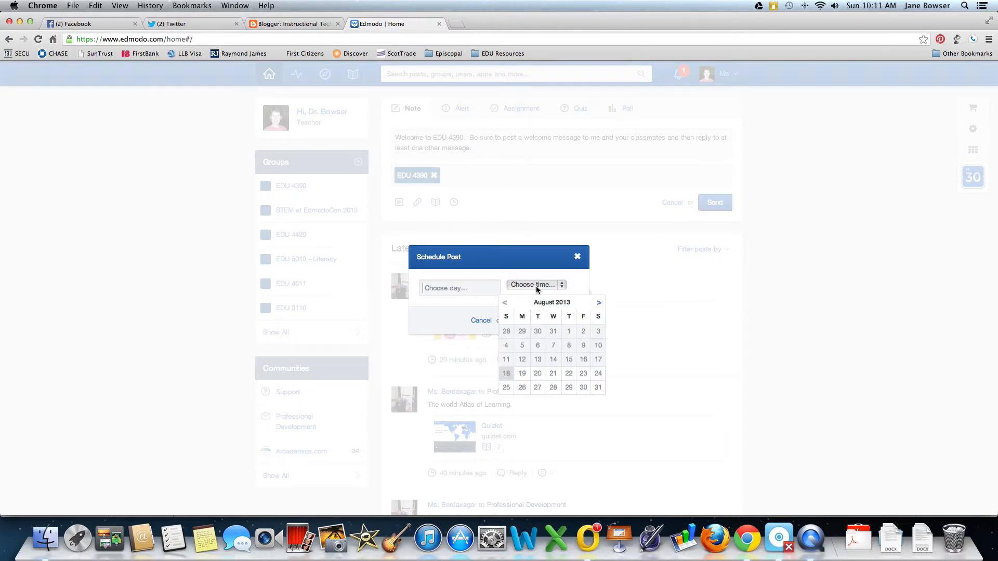
pyautogui.click(577, 256)
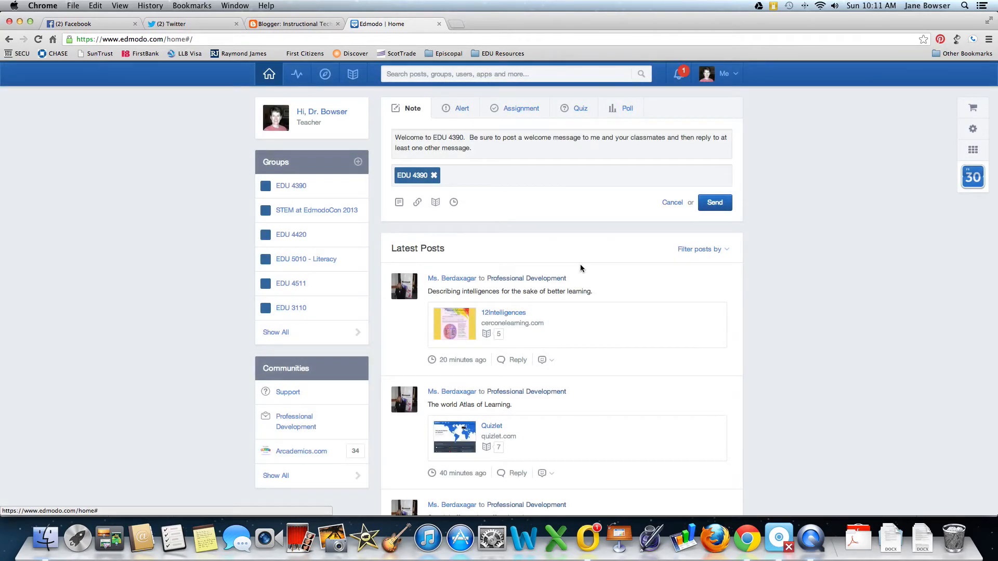
pyautogui.click(397, 204)
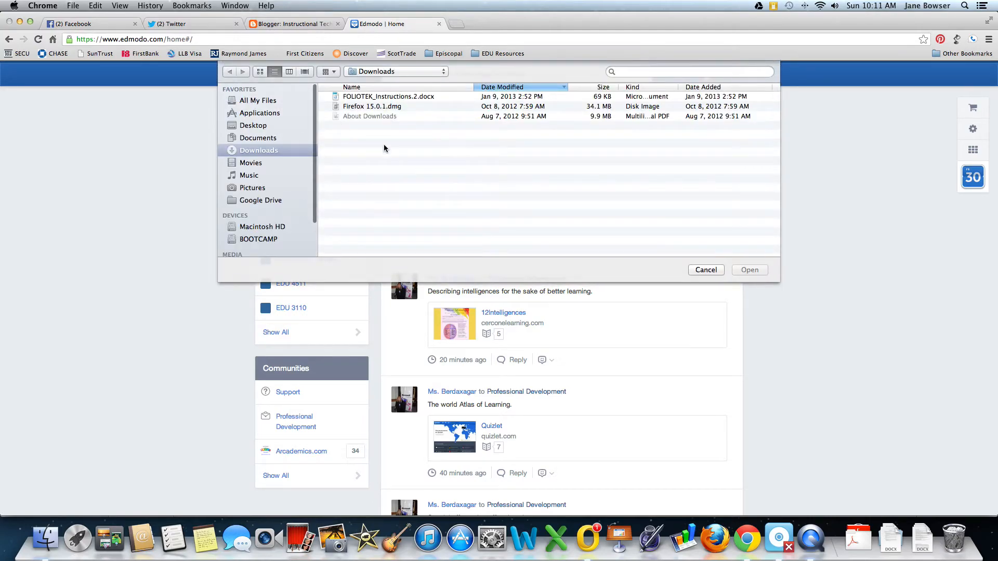
pyautogui.click(707, 271)
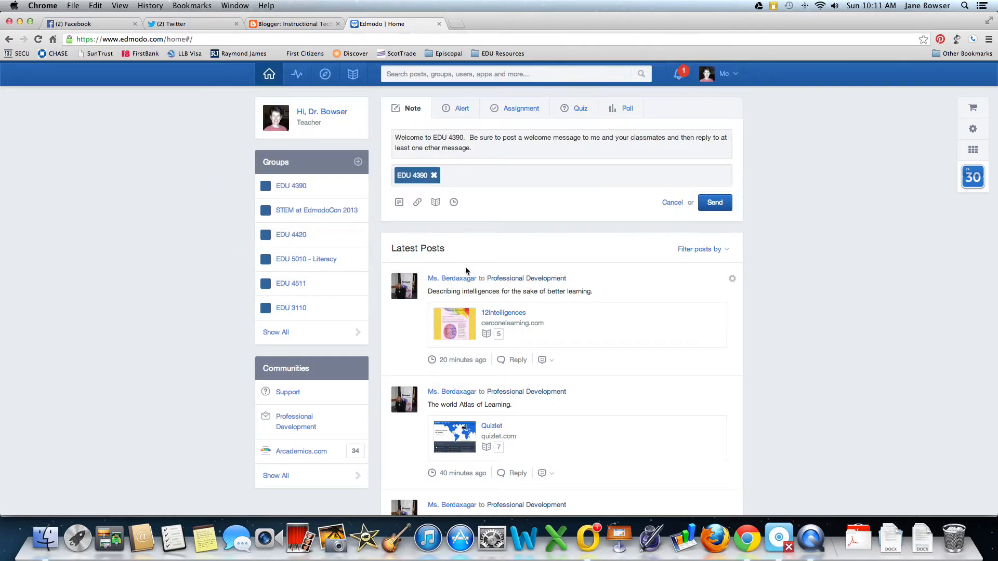
pyautogui.click(416, 202)
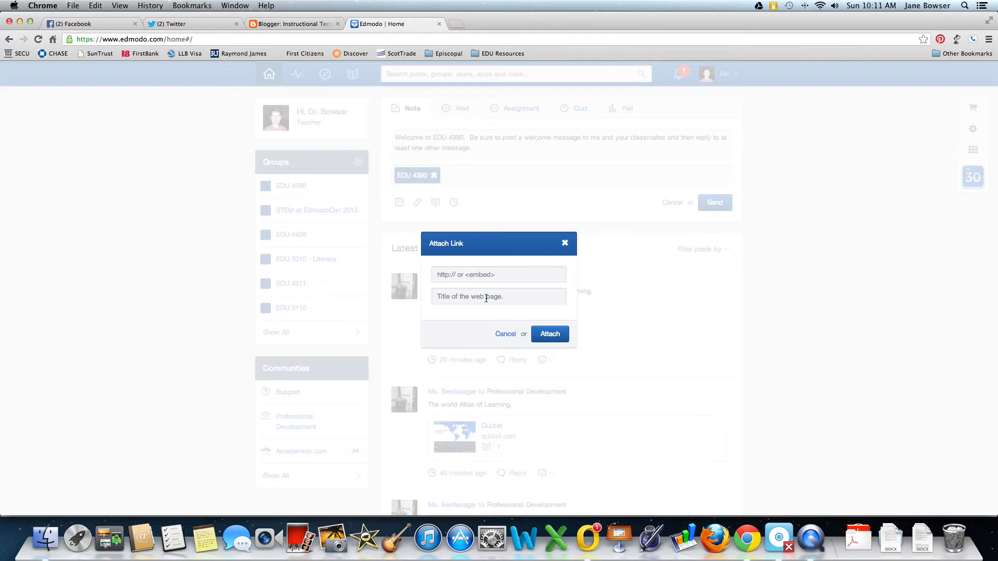
pyautogui.click(565, 243)
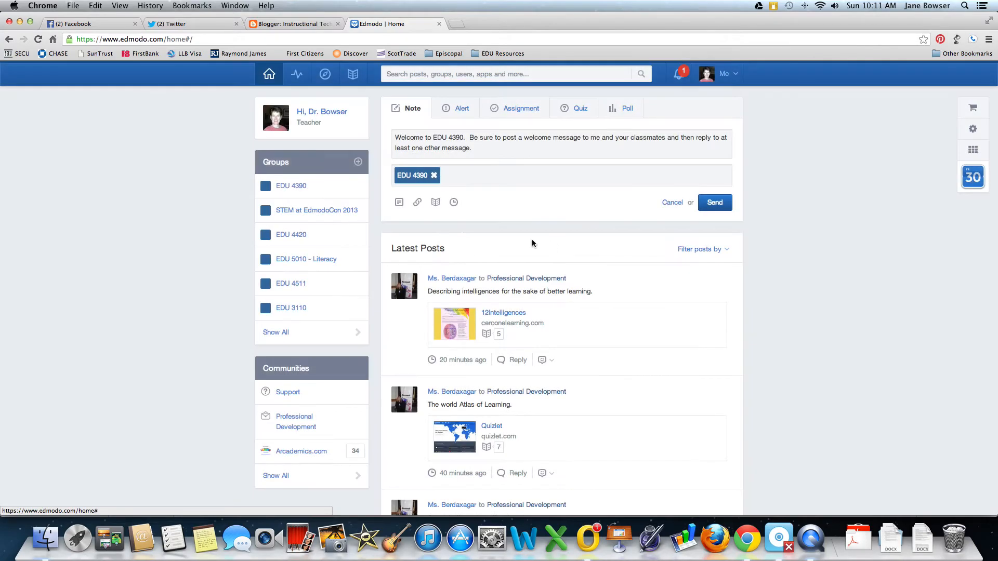
pyautogui.click(438, 203)
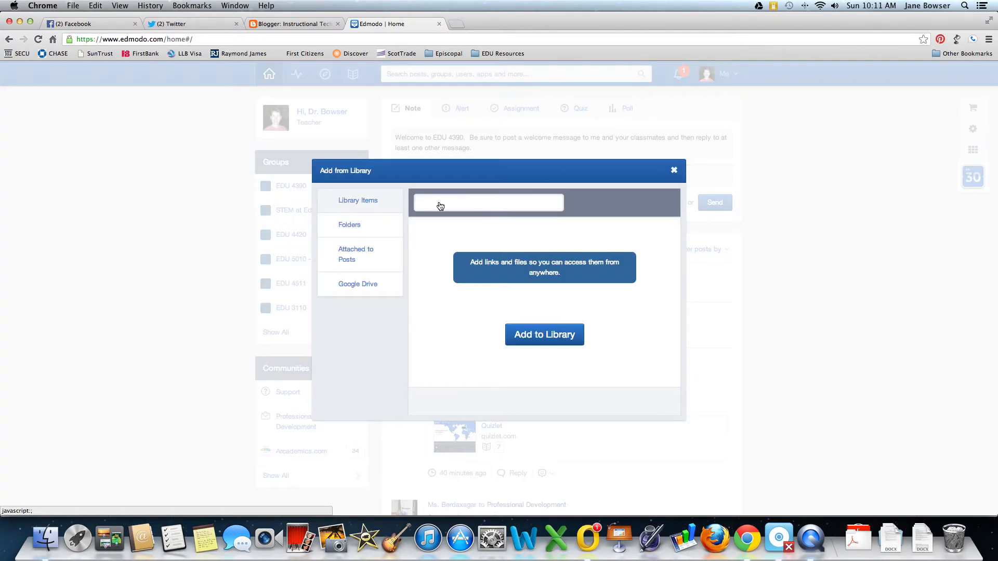
pyautogui.click(349, 225)
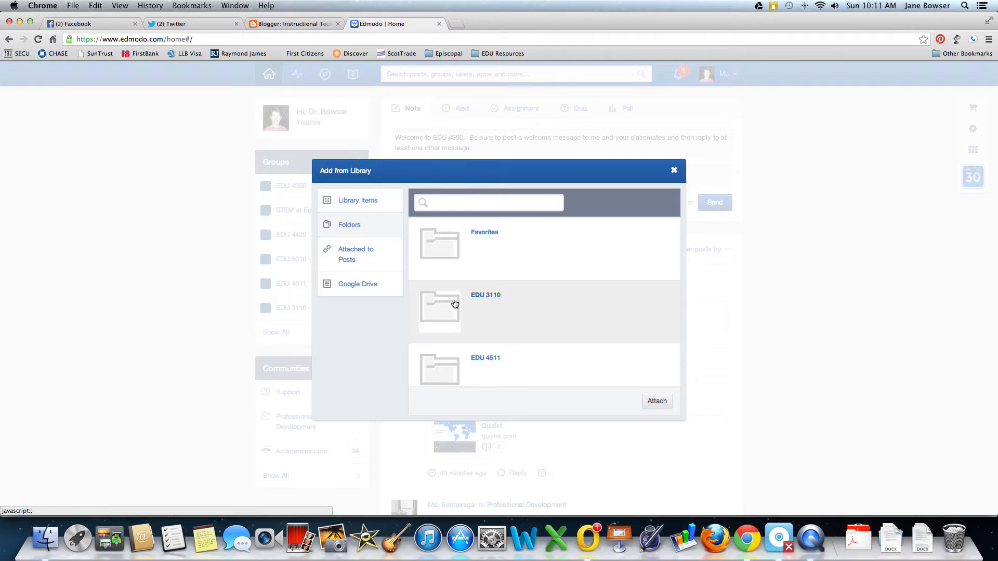
pyautogui.scroll(-2, 508, 339)
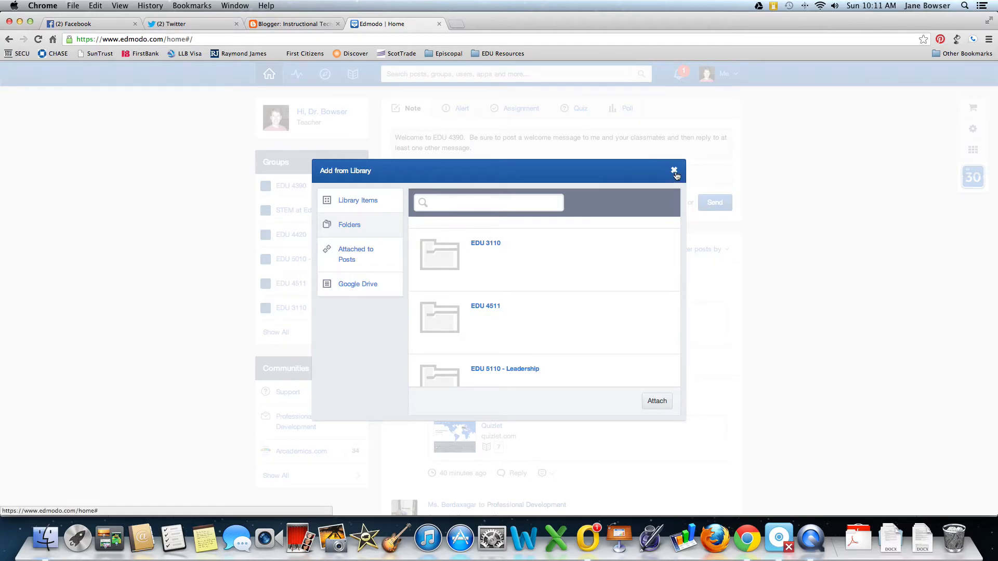
pyautogui.click(675, 171)
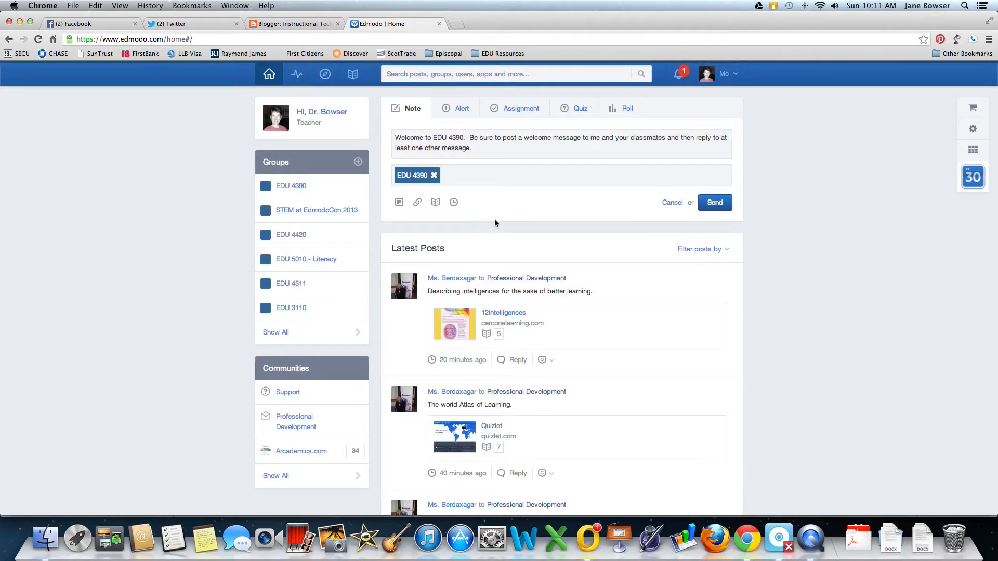
pyautogui.click(712, 206)
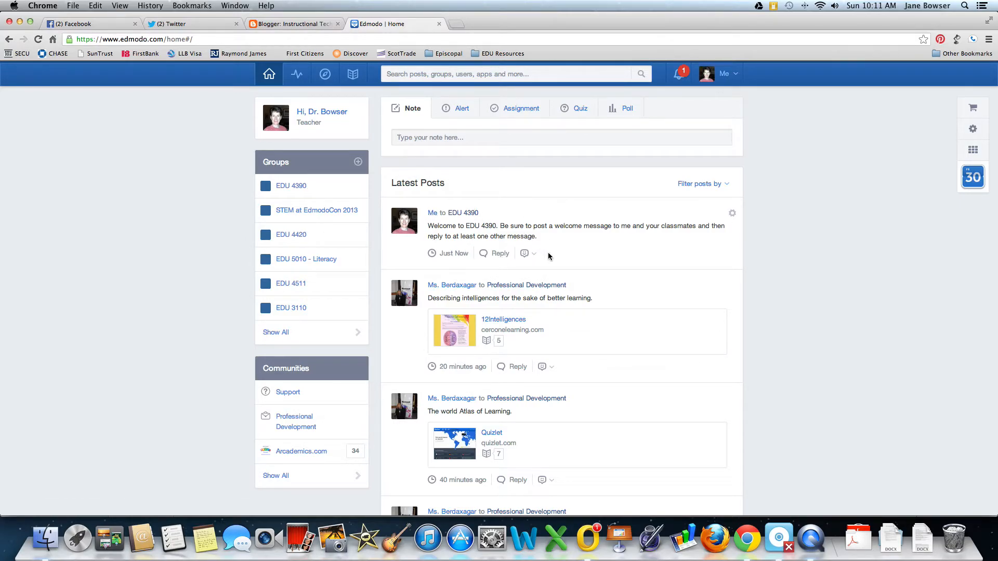
pyautogui.click(505, 257)
pyautogui.write('Hi!')
pyautogui.click(707, 315)
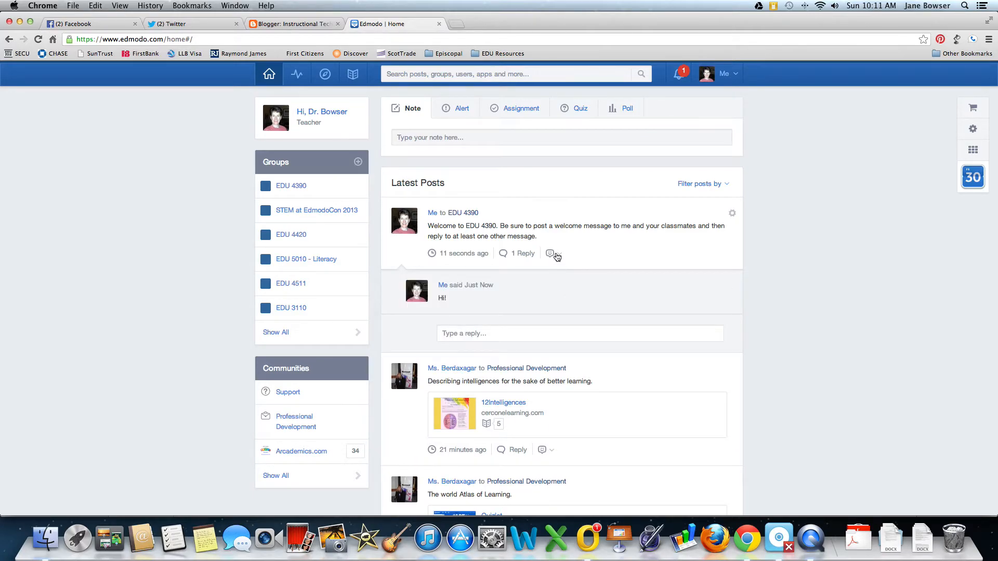
pyautogui.moveTo(560, 257)
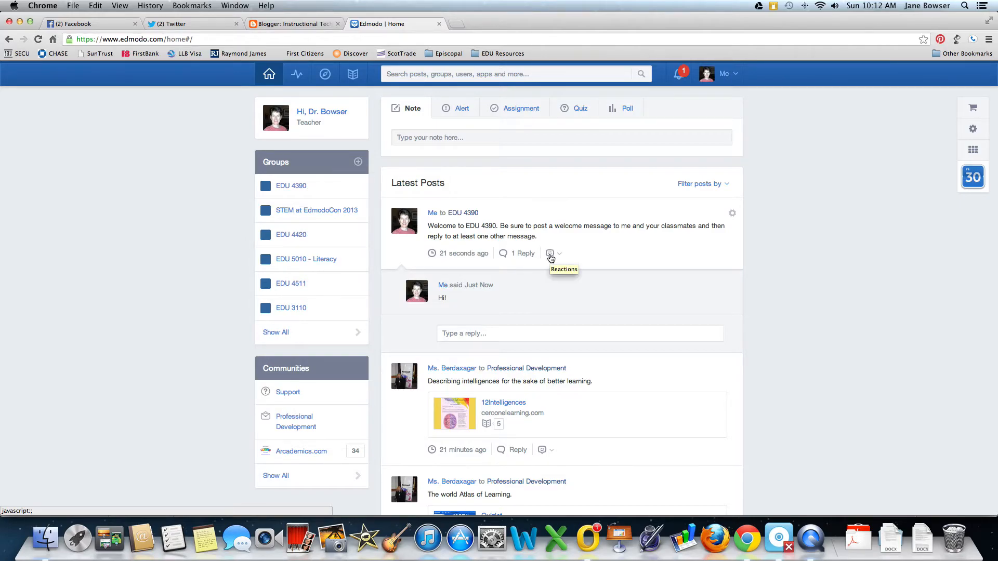
pyautogui.click(544, 455)
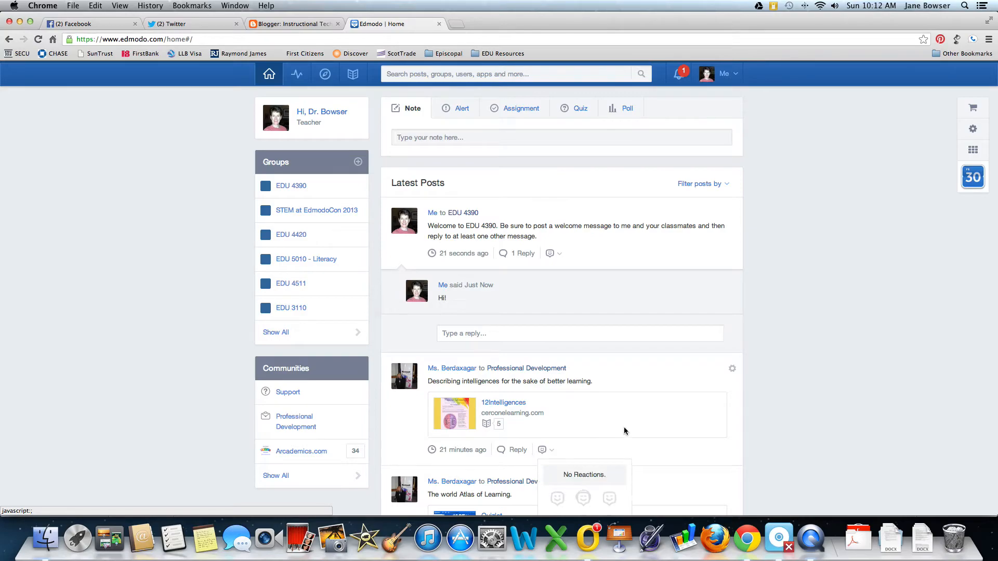
pyautogui.scroll(-3, 626, 430)
pyautogui.scroll(-1, 625, 431)
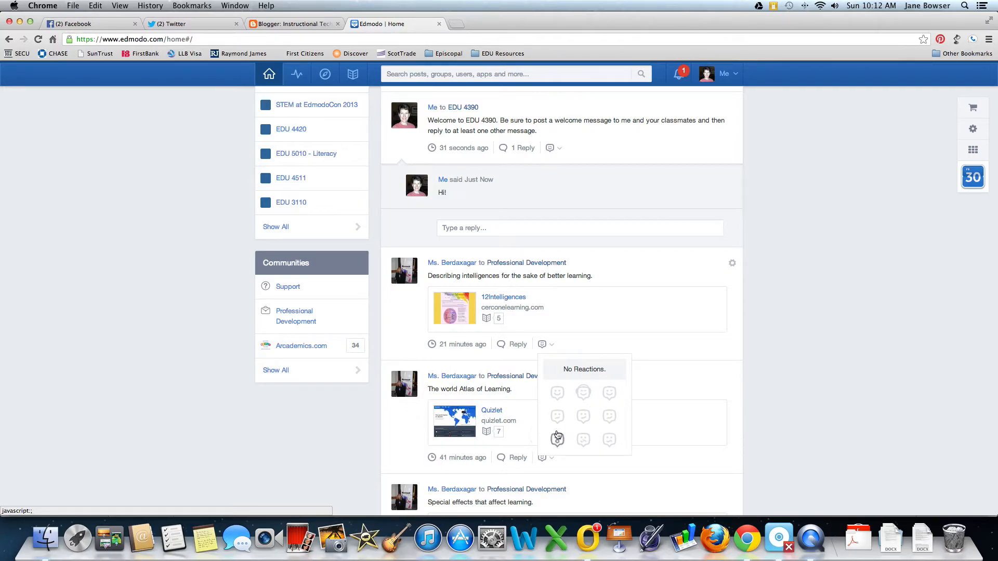
pyautogui.scroll(4, 618, 263)
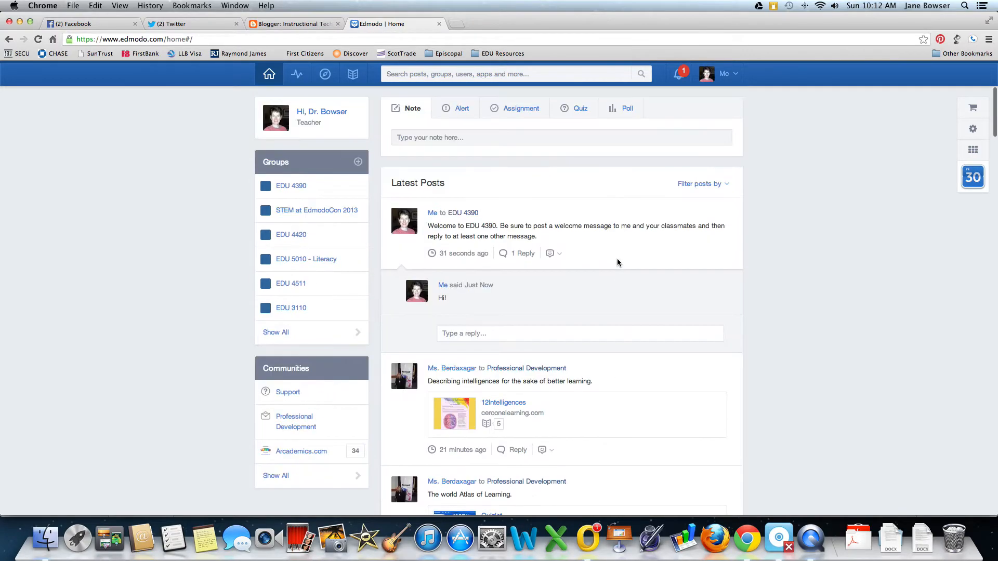
# Send EDU 4390 the alert 'Don't forget to attend class on Wednesday at 5:00pm!'.
pyautogui.click(459, 112)
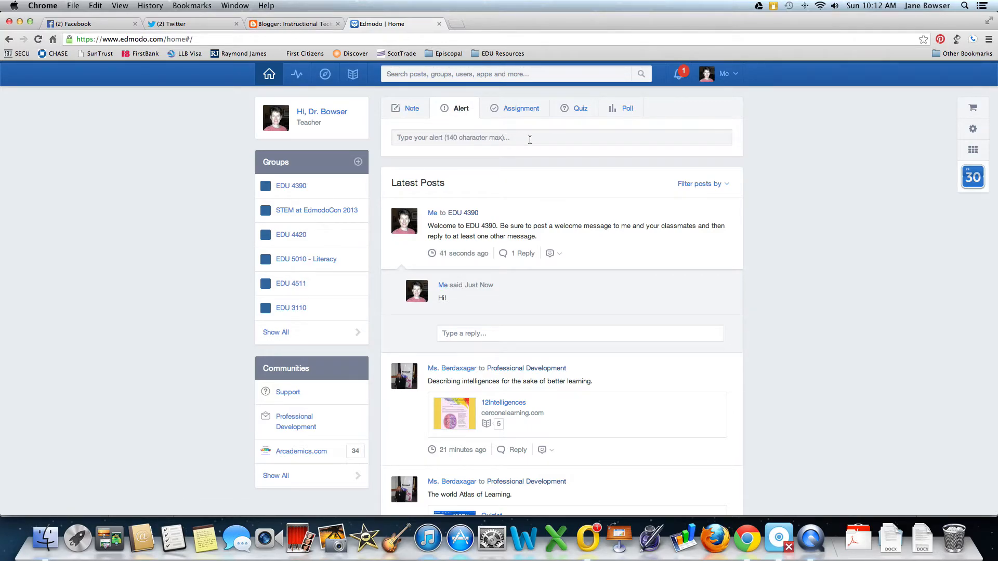
pyautogui.click(530, 139)
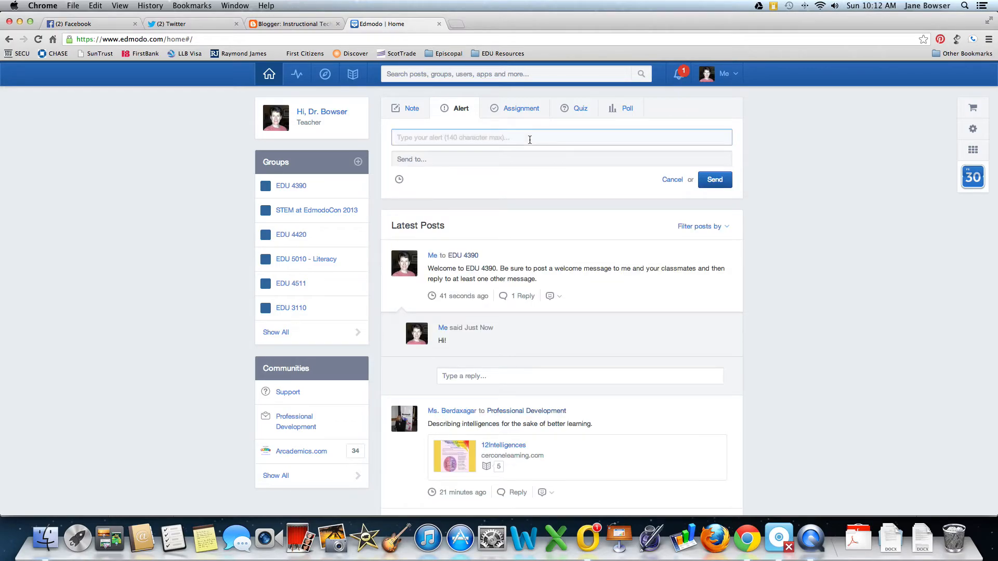
pyautogui.write("Don't forget to attend cl")
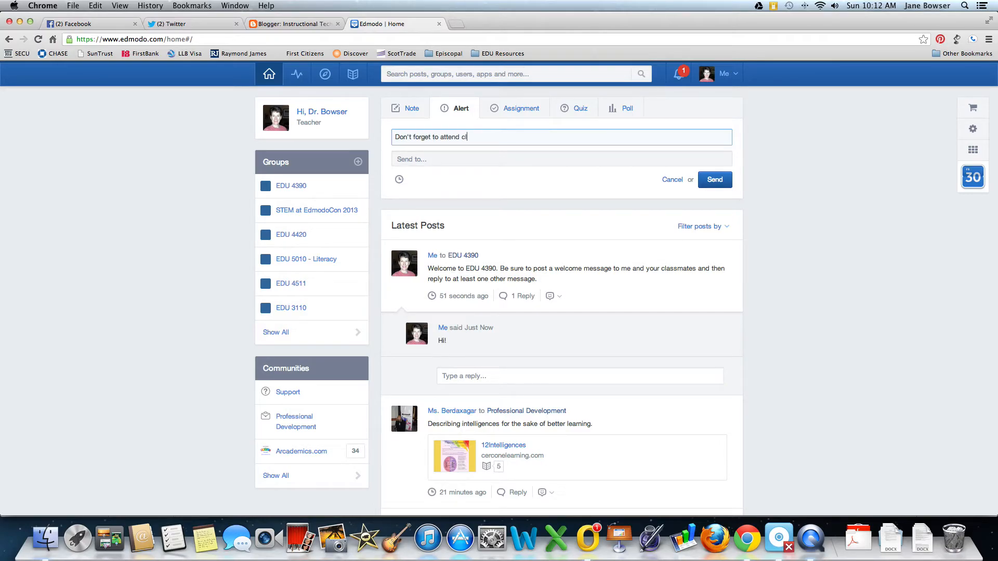
pyautogui.write('ass on Wednesday at 5:00pm!')
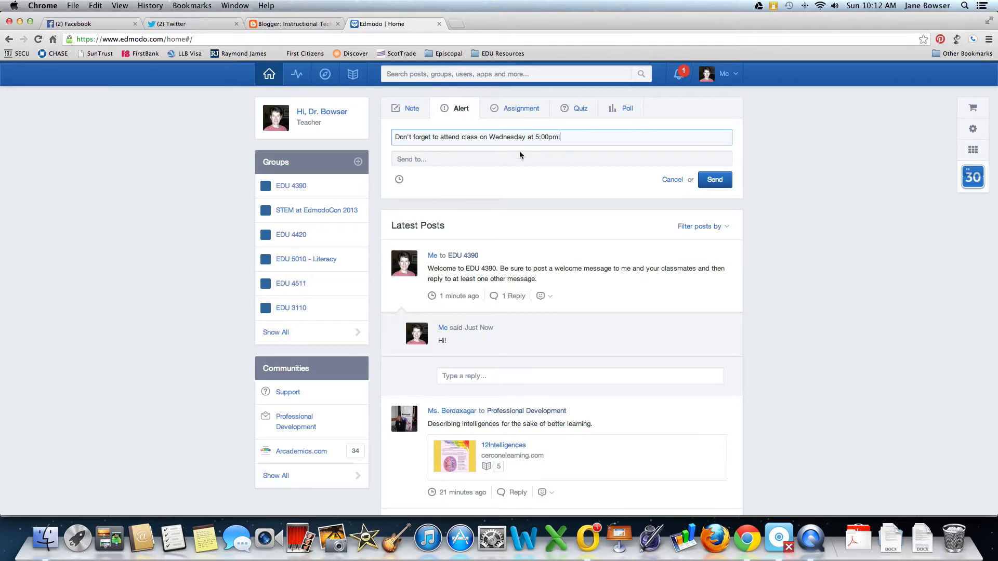
pyautogui.click(430, 161)
pyautogui.write('E')
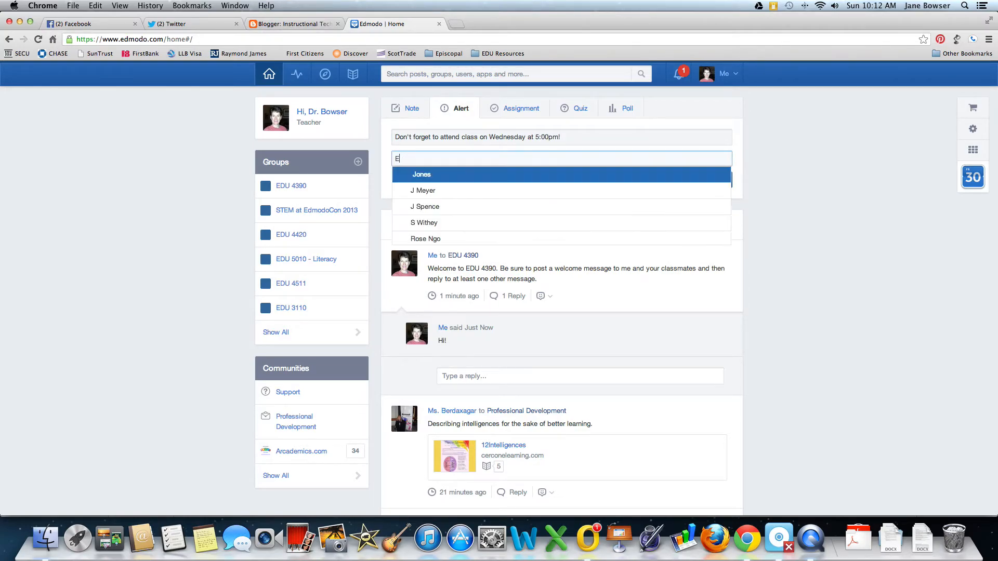
pyautogui.write('du')
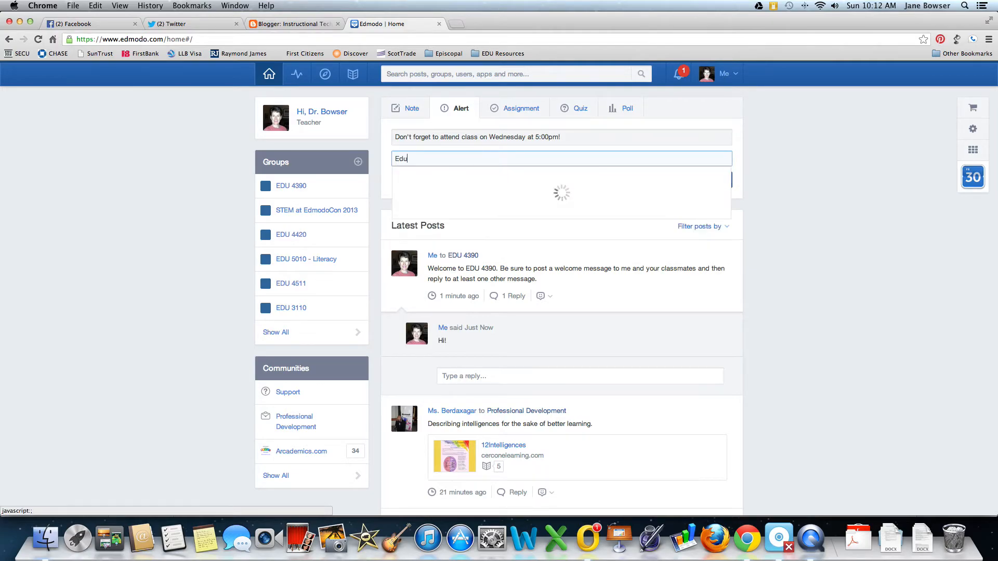
pyautogui.click(441, 228)
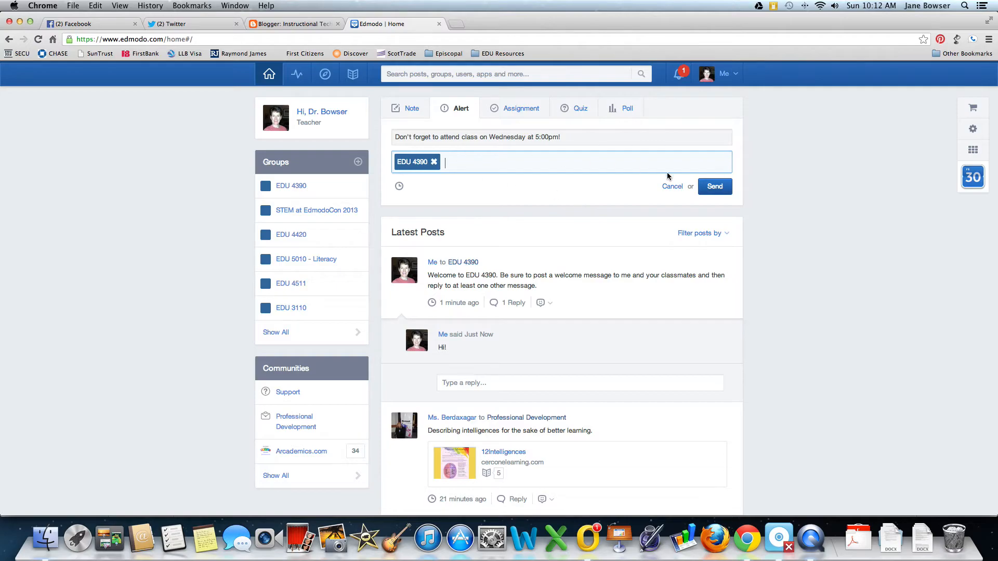
pyautogui.click(721, 188)
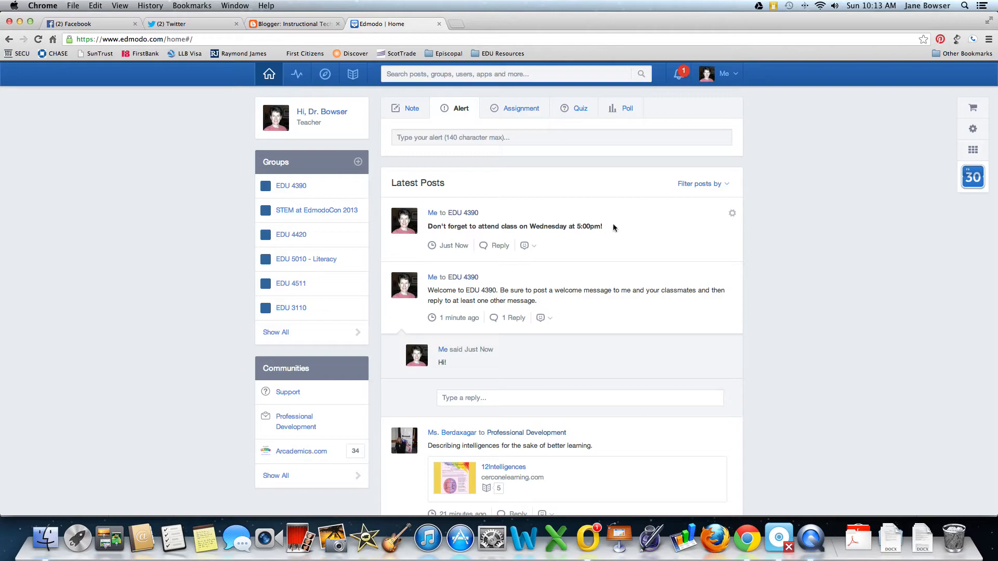
# Compose assignment 'First Blog Post' due August 23, 2013, referencing the attached description and rubric.
pyautogui.click(526, 114)
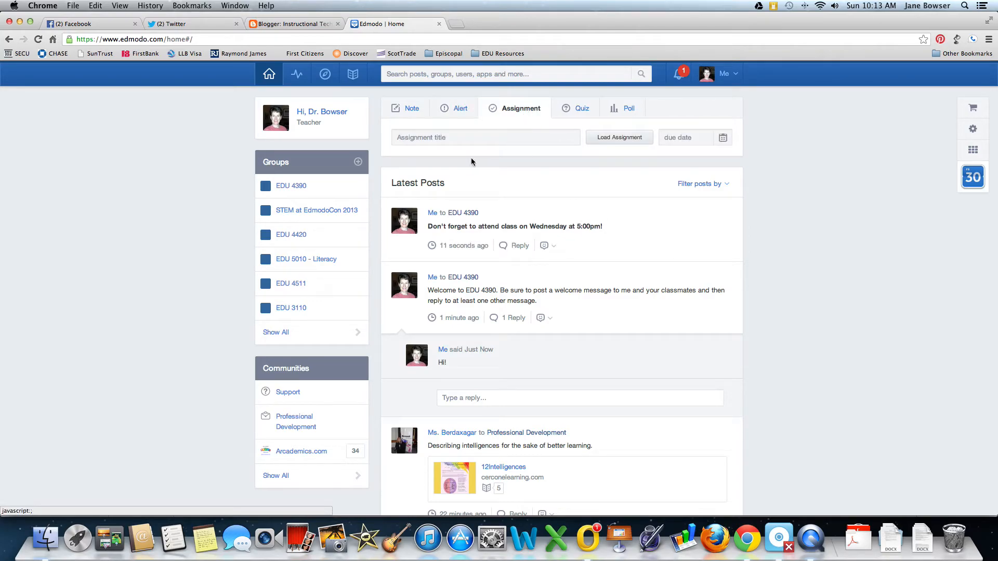
pyautogui.click(458, 138)
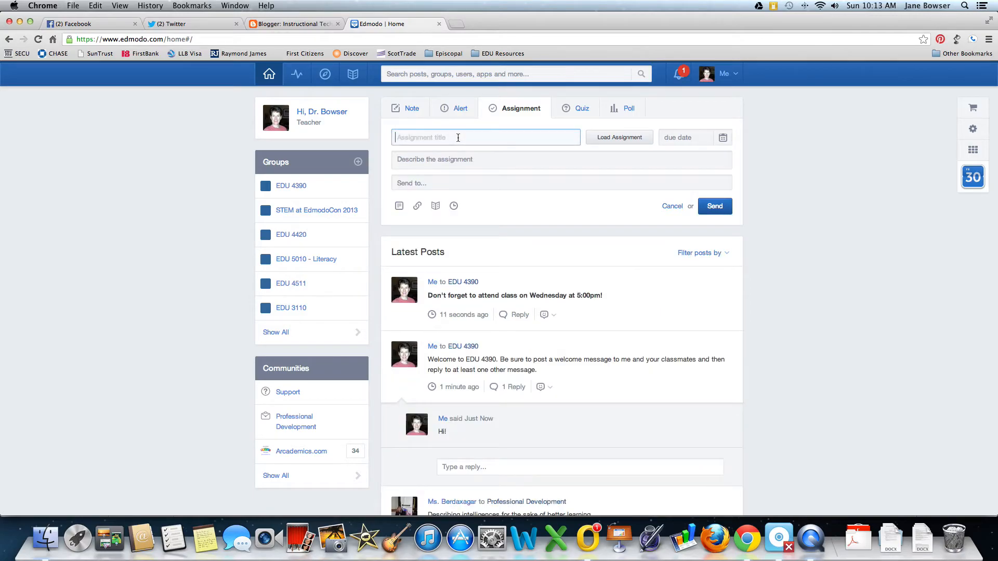
pyautogui.write('First Blog Post')
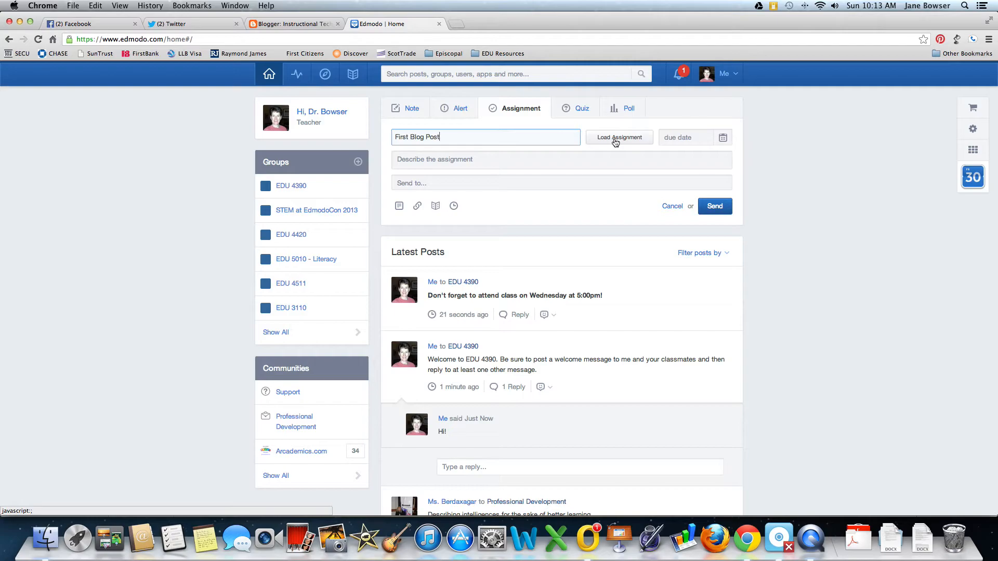
pyautogui.click(724, 138)
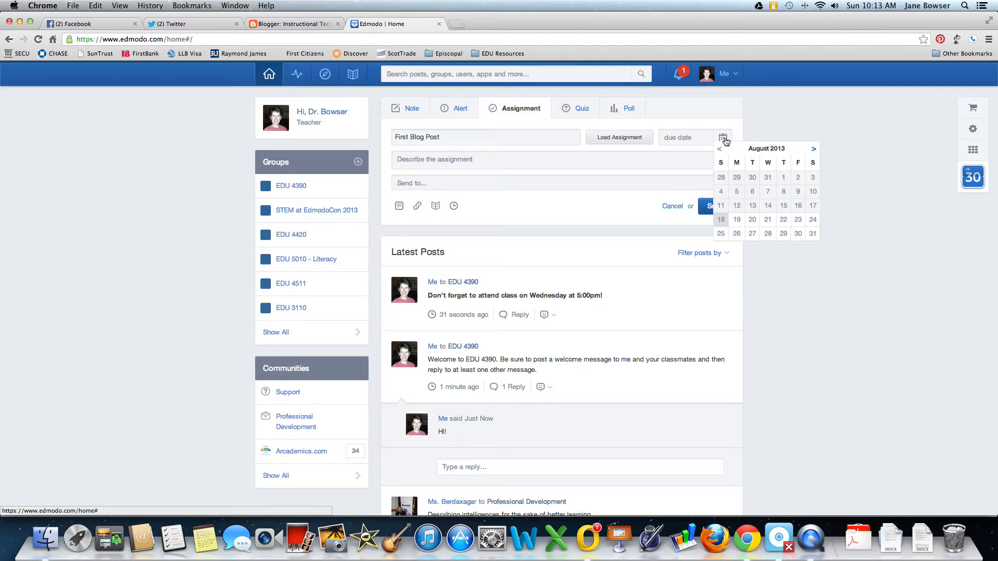
pyautogui.click(799, 220)
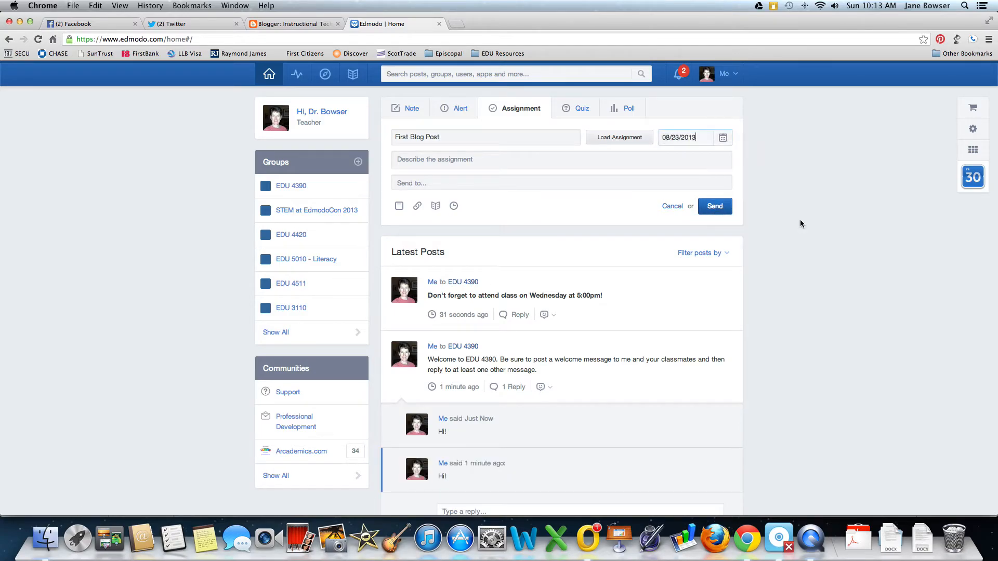
pyautogui.click(466, 158)
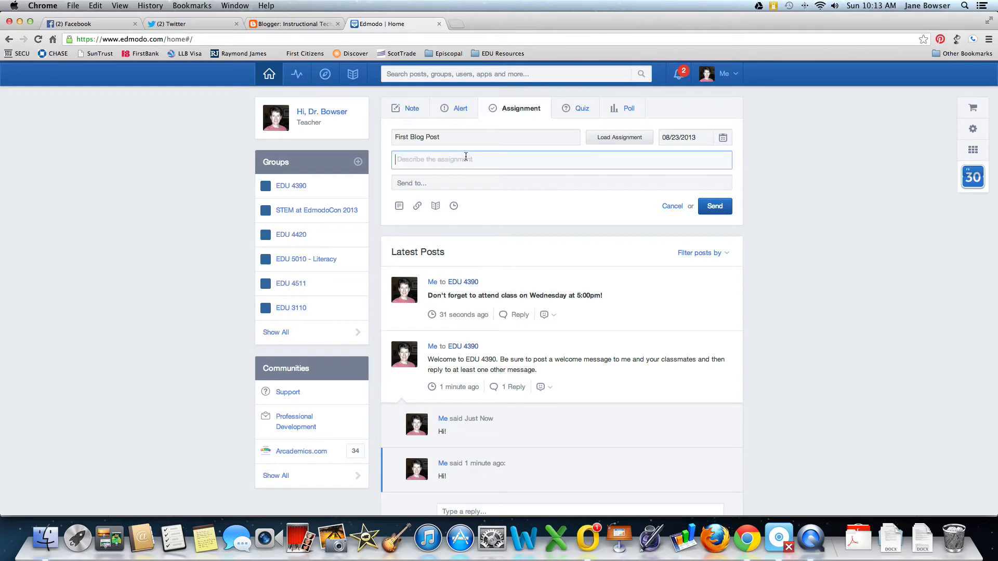
pyautogui.write('Plea')
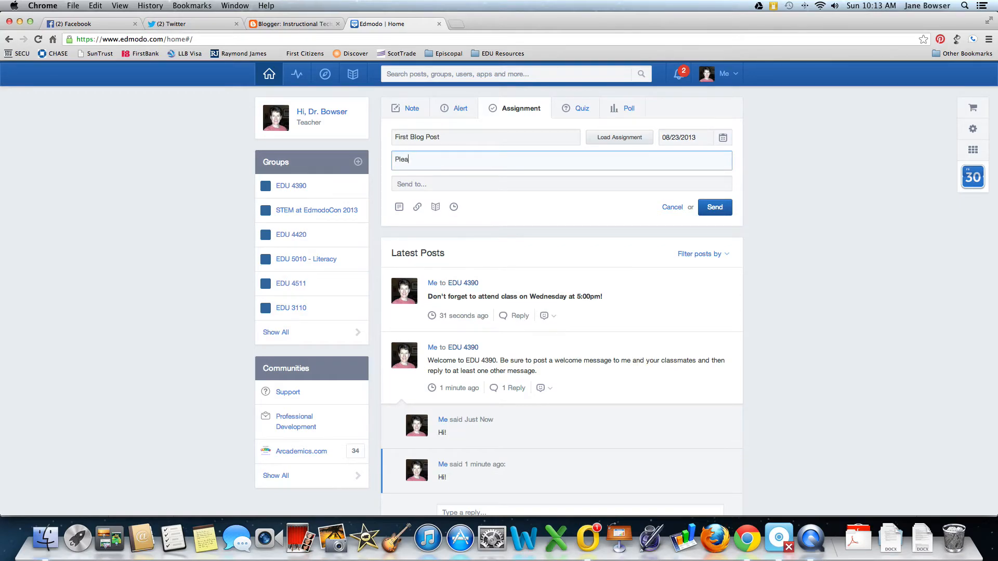
pyautogui.write('se see the attached assignment')
pyautogui.write('description and rubric.')
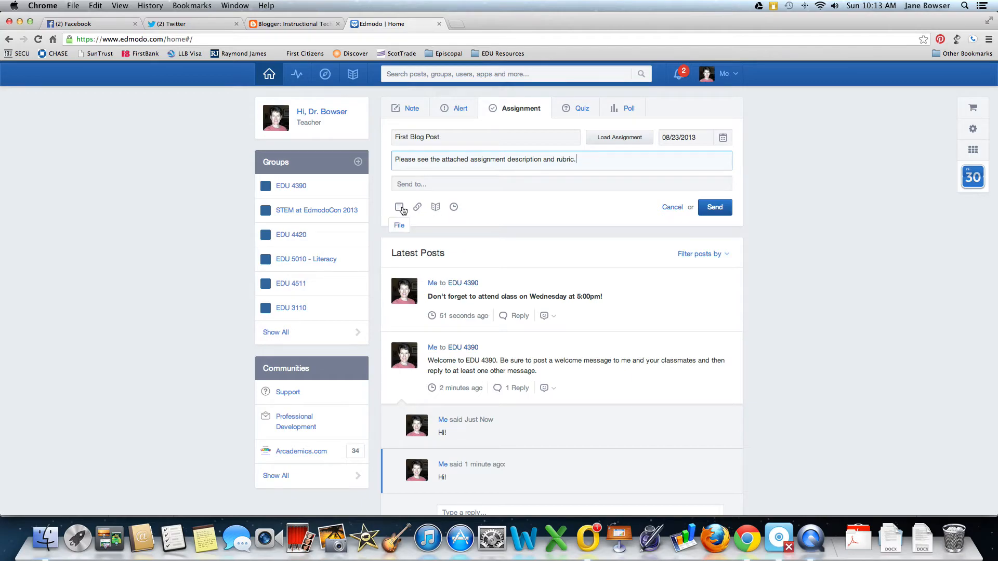
# Attach FOLIOTEK_Instructions.2.docx, address the assignment to EDU 4390 and send it.
pyautogui.click(401, 209)
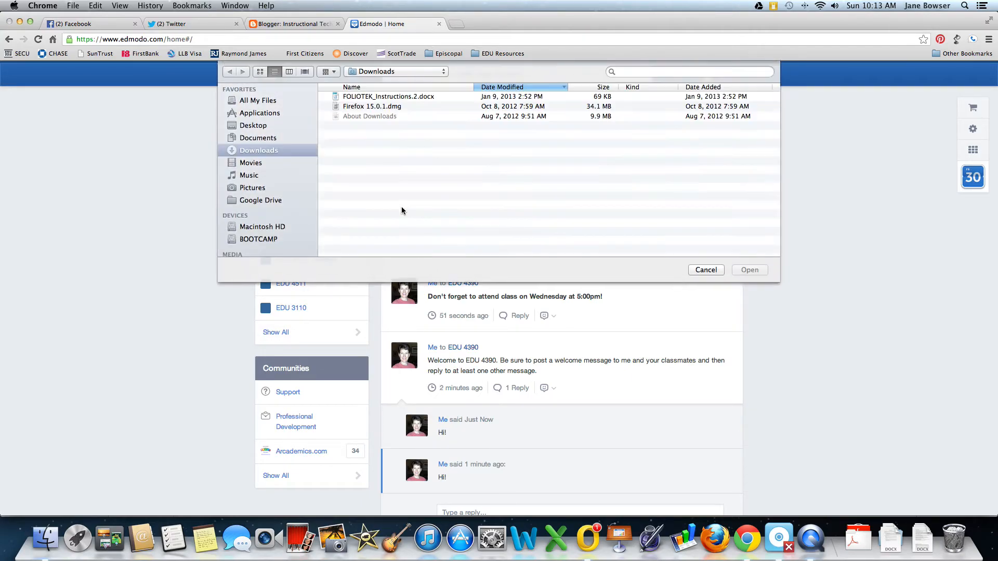
pyautogui.click(410, 99)
pyautogui.click(754, 270)
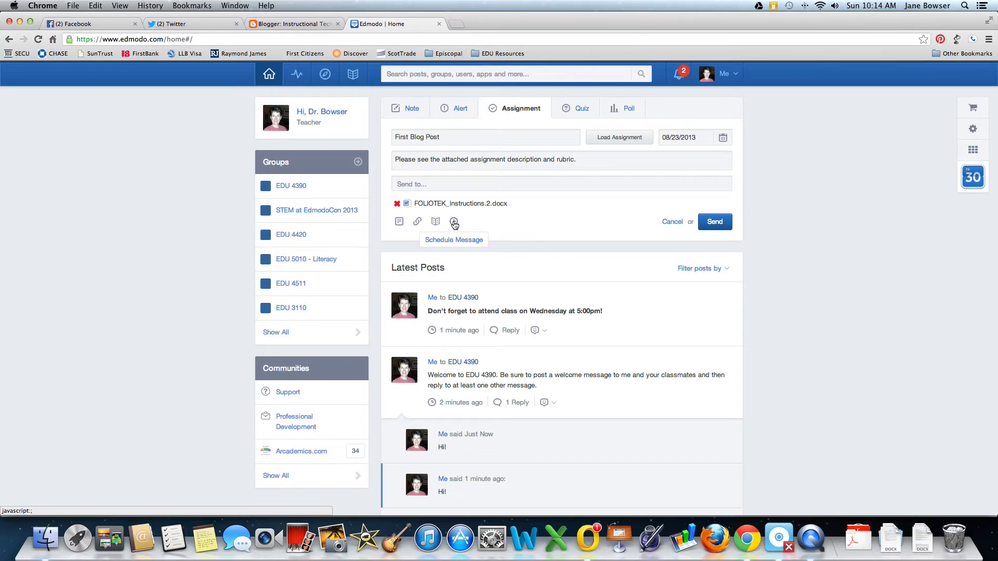
pyautogui.click(432, 184)
pyautogui.write('EDU')
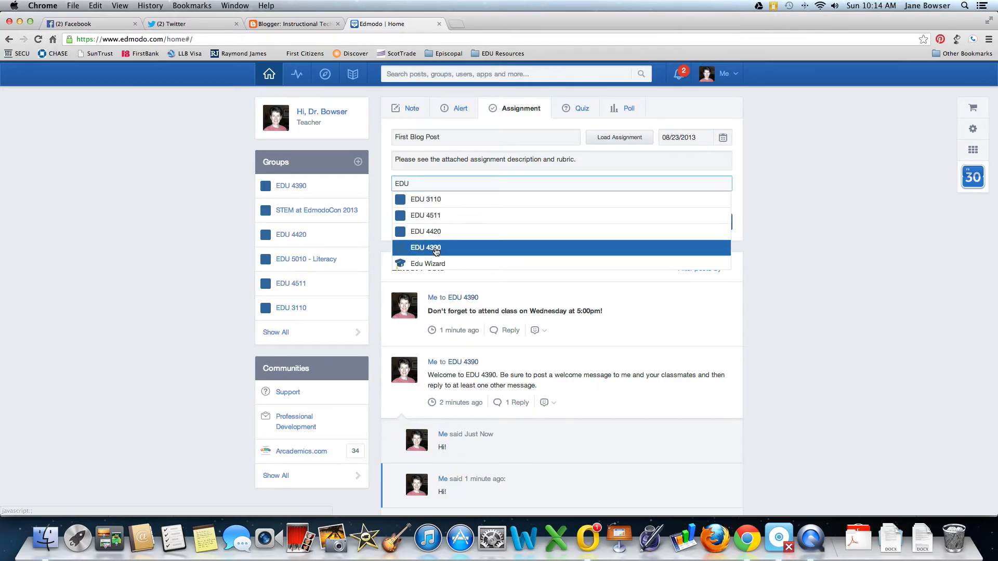
pyautogui.click(436, 248)
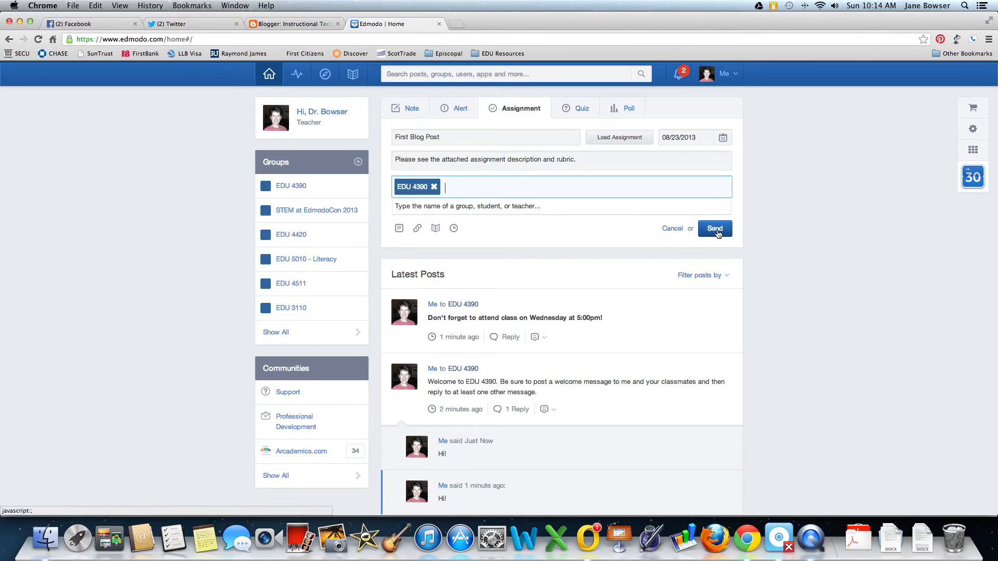
pyautogui.click(716, 230)
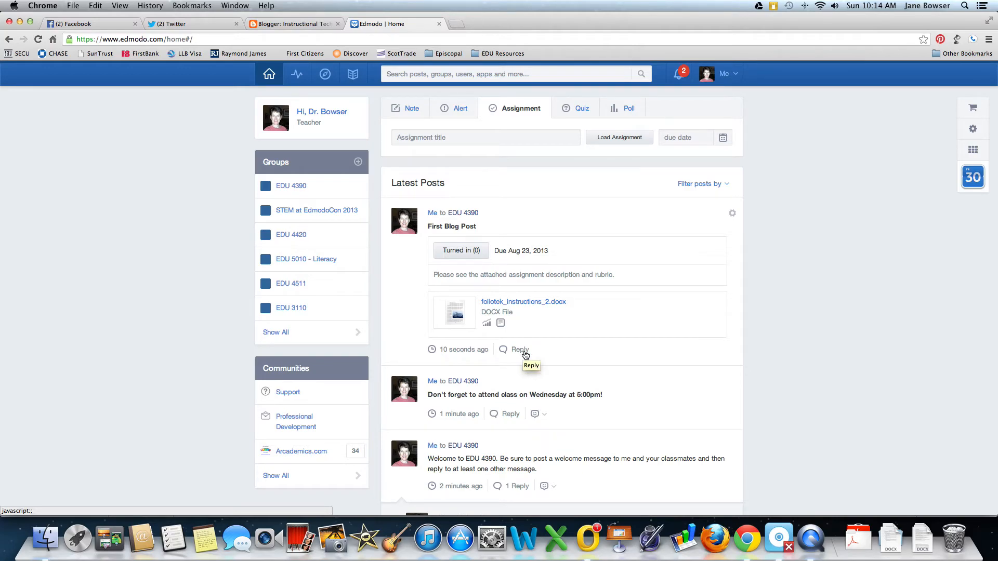
# Open the First Blog Post assignment page, then return to the home feed.
pyautogui.click(459, 251)
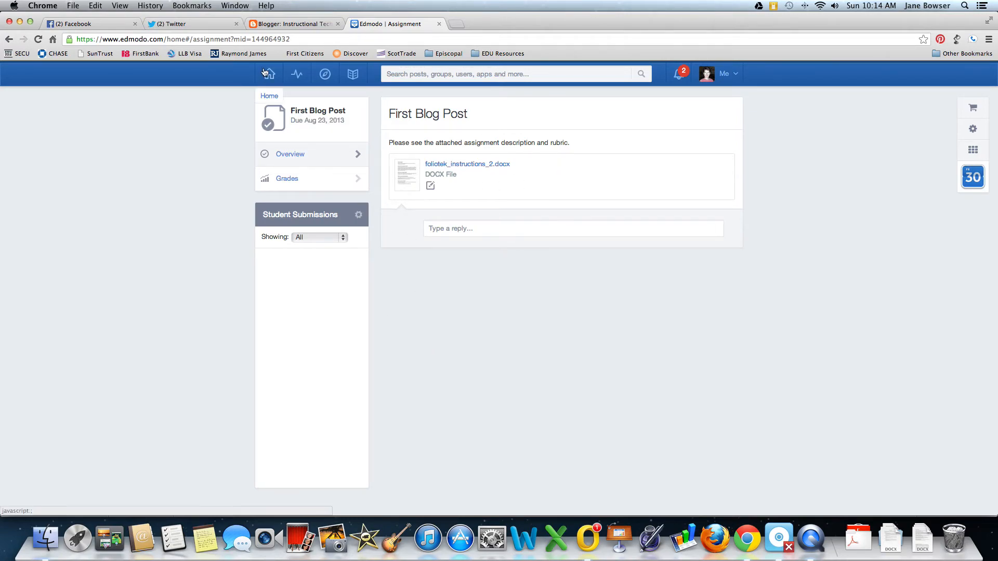
pyautogui.click(269, 74)
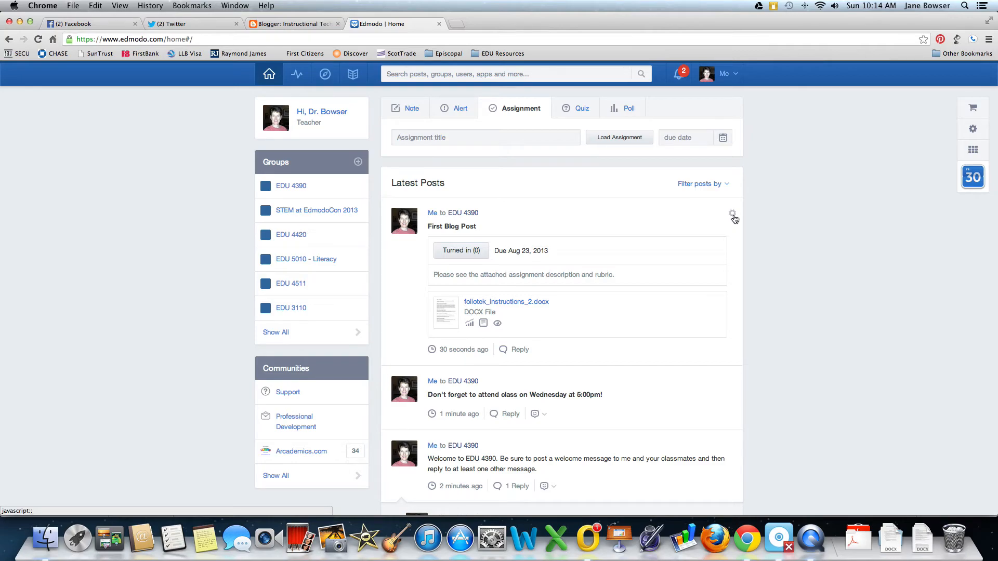
# Delete and confirm removal of the First Blog Post, Wednesday reminder and EDU 4390 welcome posts.
pyautogui.click(733, 217)
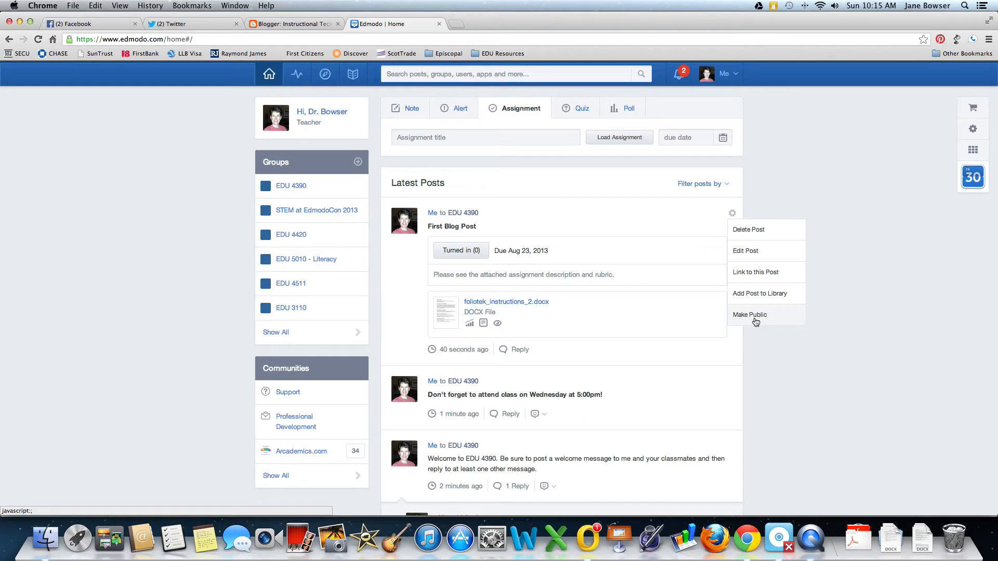
pyautogui.click(751, 232)
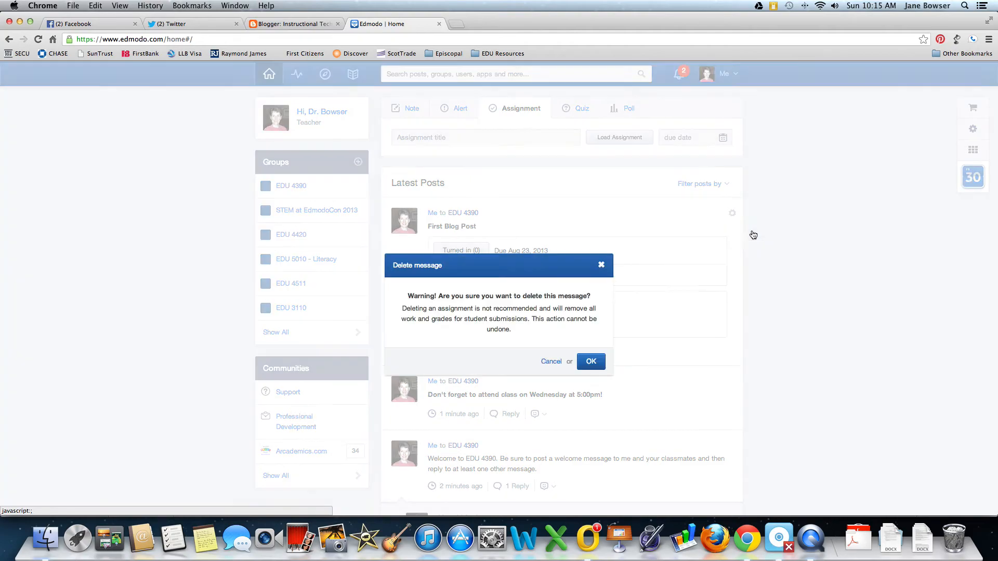
pyautogui.click(594, 364)
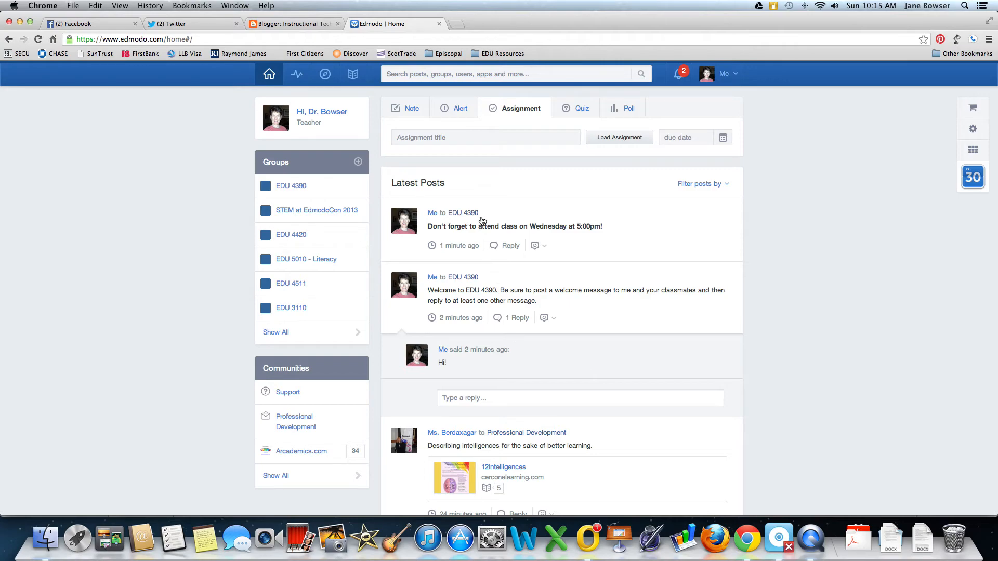
pyautogui.moveTo(730, 216)
pyautogui.click(733, 216)
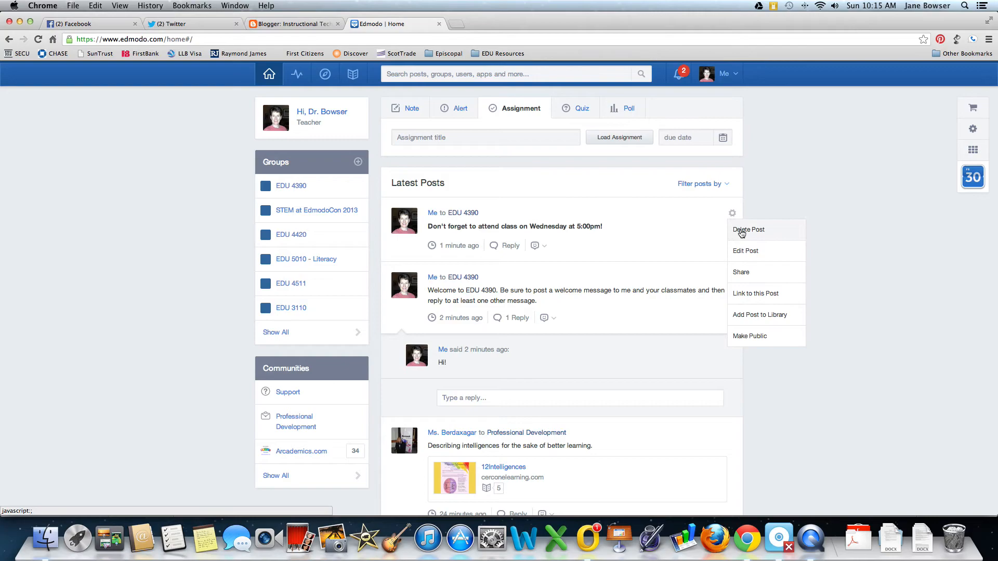
pyautogui.click(742, 232)
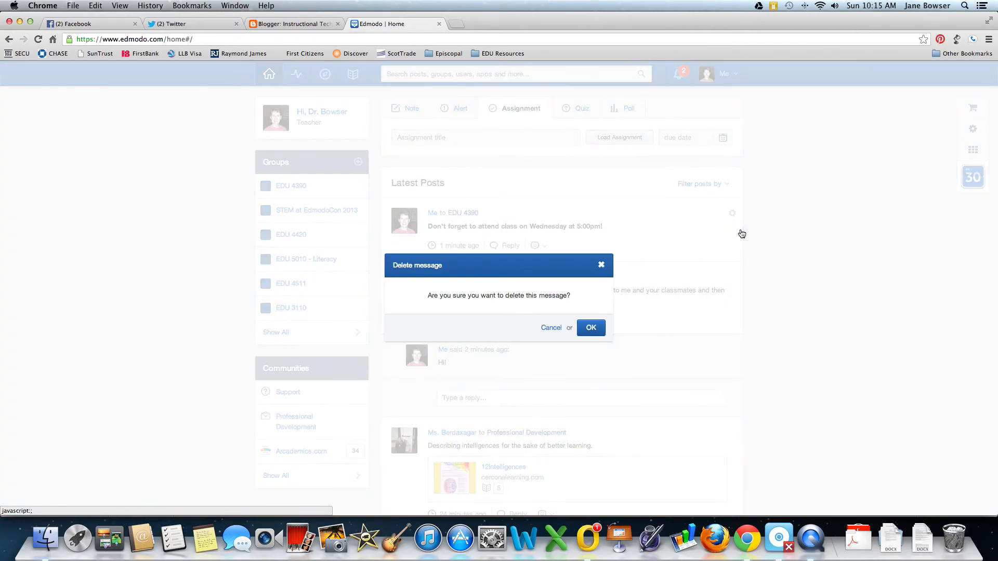
pyautogui.click(591, 330)
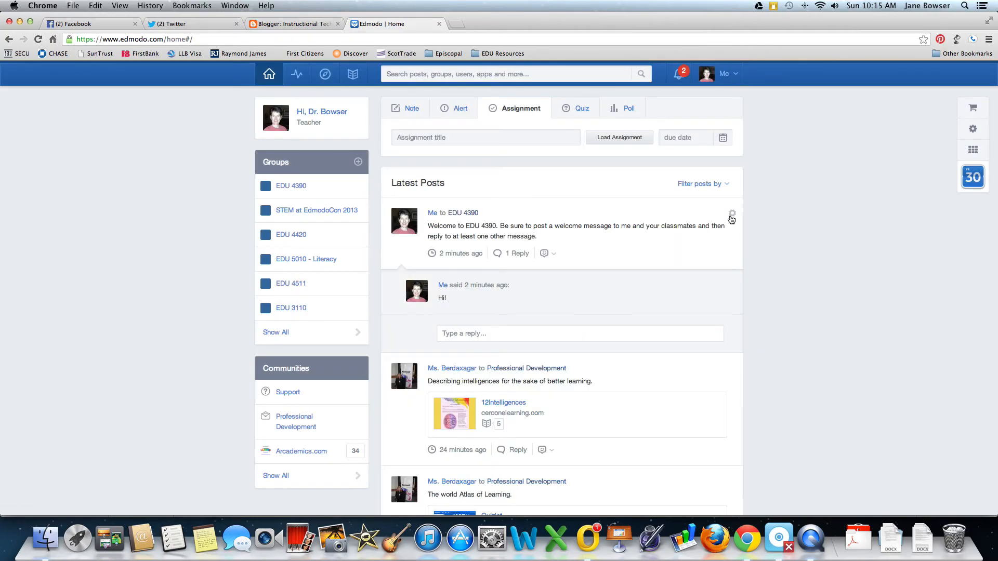
pyautogui.click(733, 215)
pyautogui.click(740, 232)
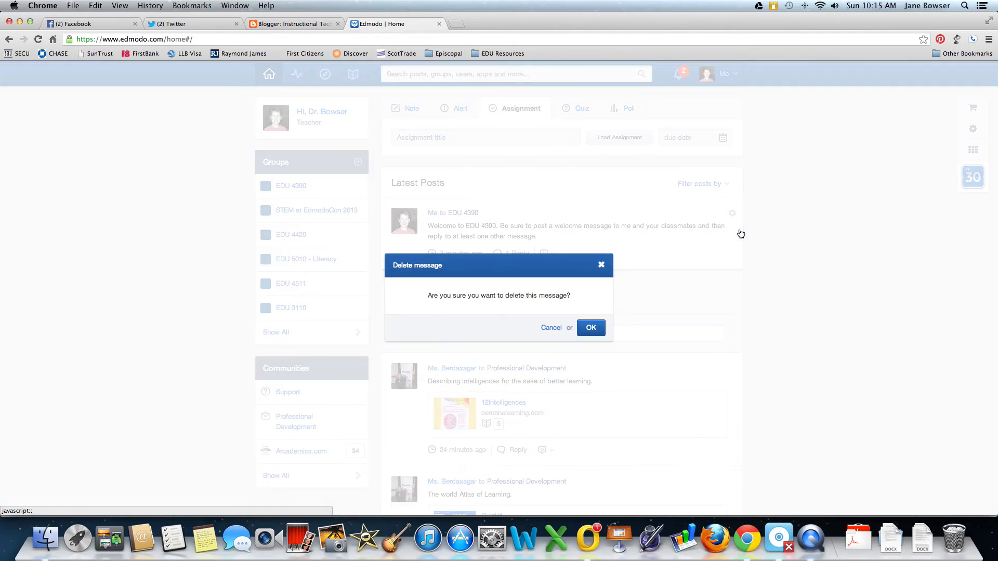
pyautogui.click(593, 330)
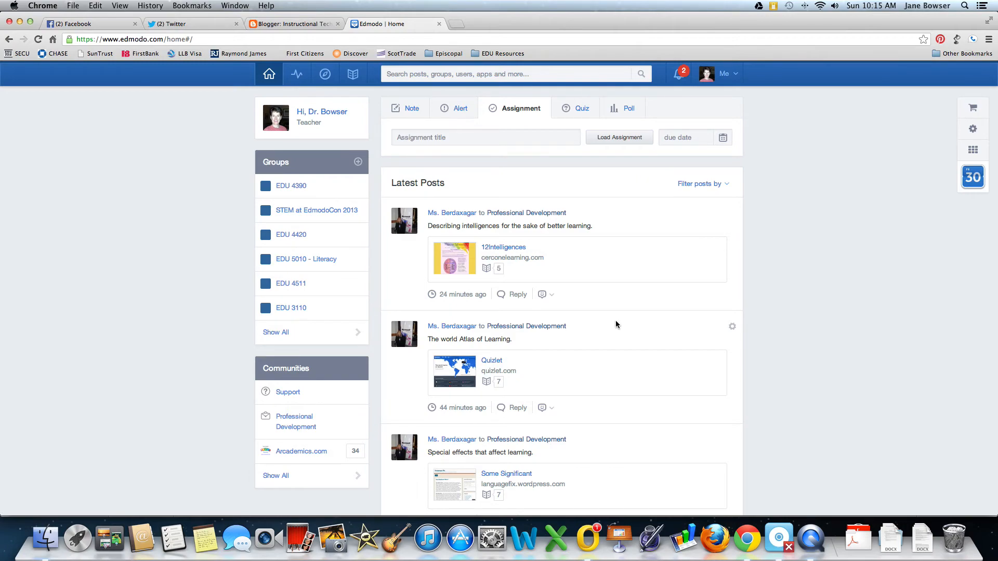
# Reload the home feed and open the Me account menu.
pyautogui.scroll(-2, 616, 323)
pyautogui.scroll(2, 591, 172)
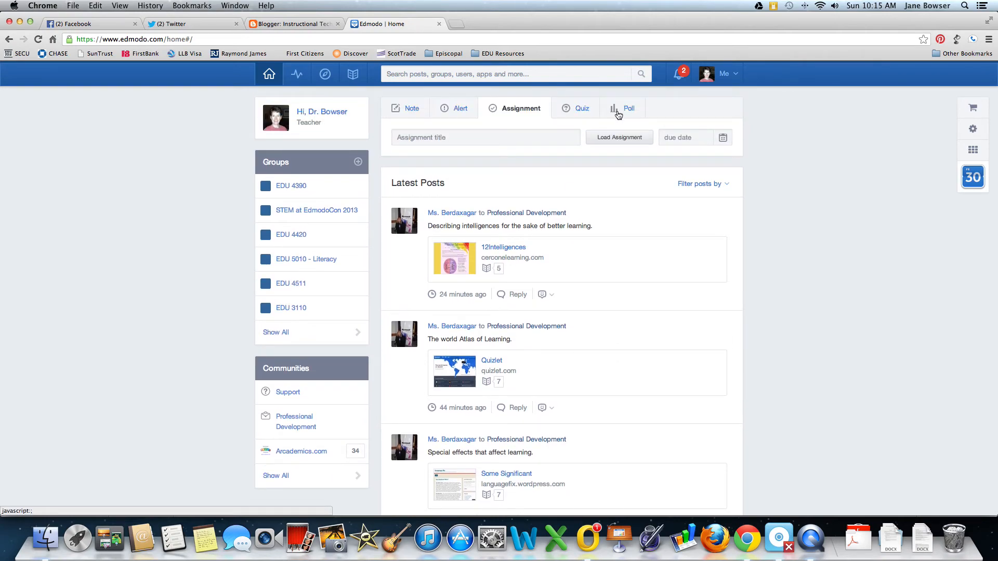
pyautogui.click(269, 76)
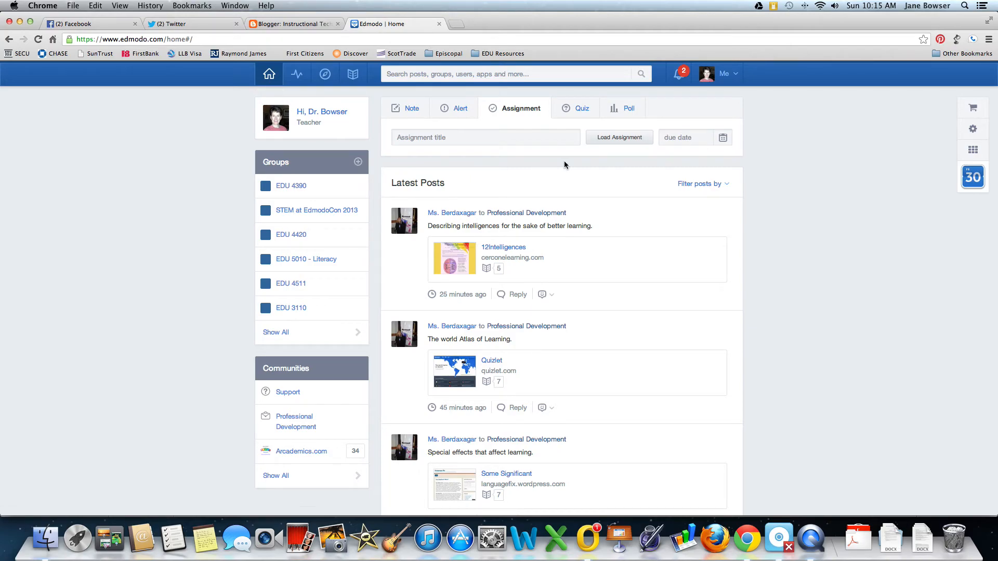
pyautogui.click(736, 77)
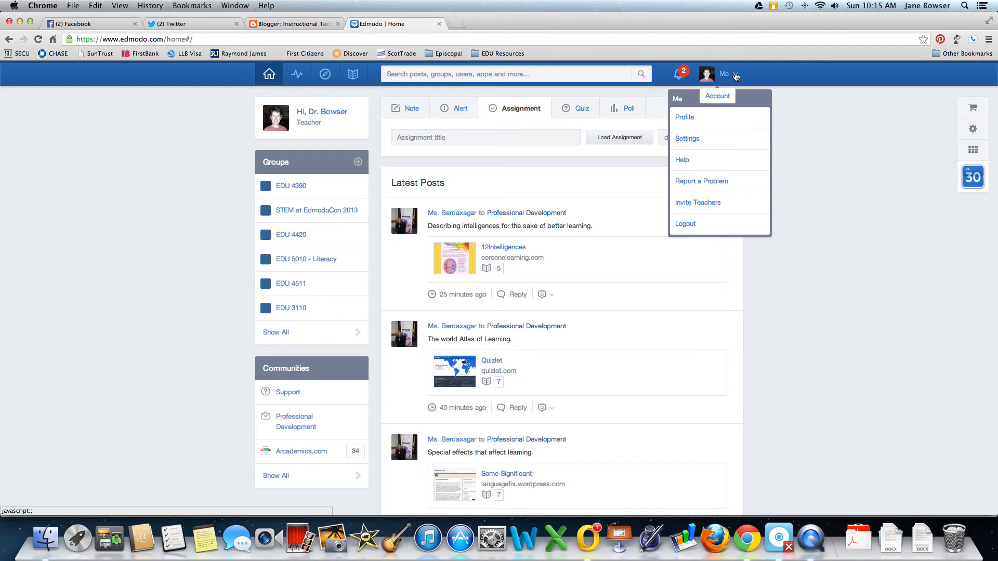
# View the teacher profile: 80% complete, 401 students, 18 teacher connections and 7 badges.
pyautogui.click(684, 118)
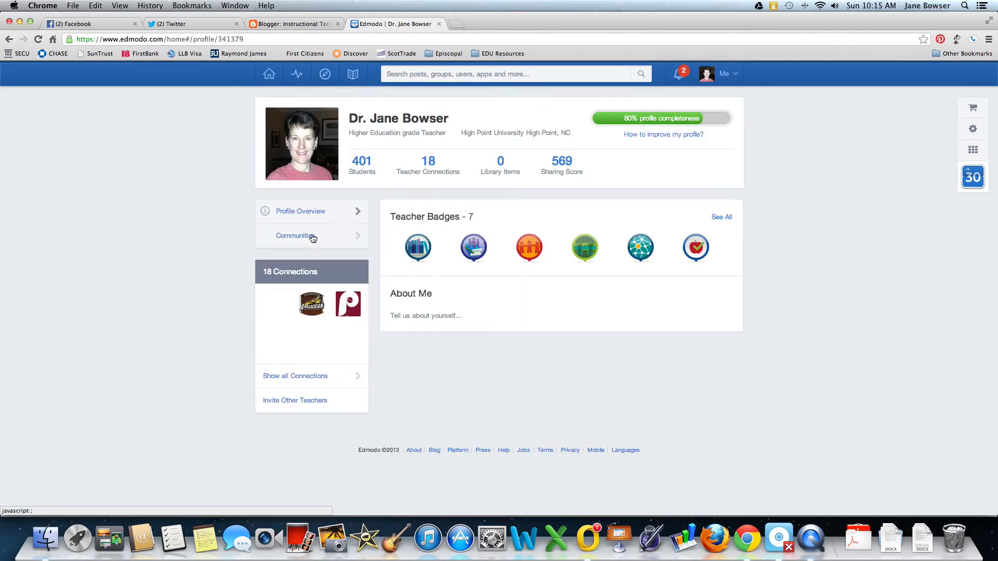
pyautogui.moveTo(624, 143)
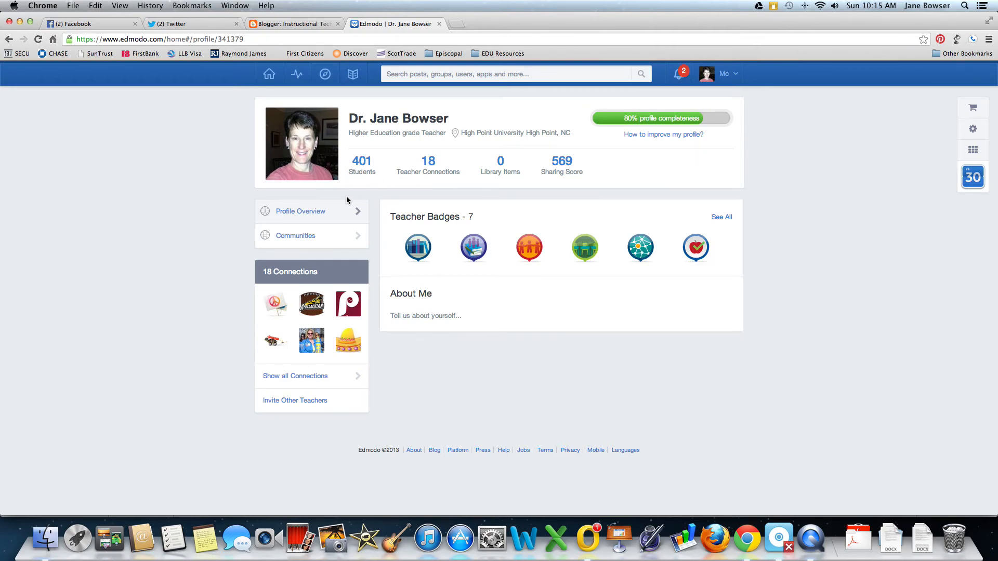
pyautogui.moveTo(692, 238)
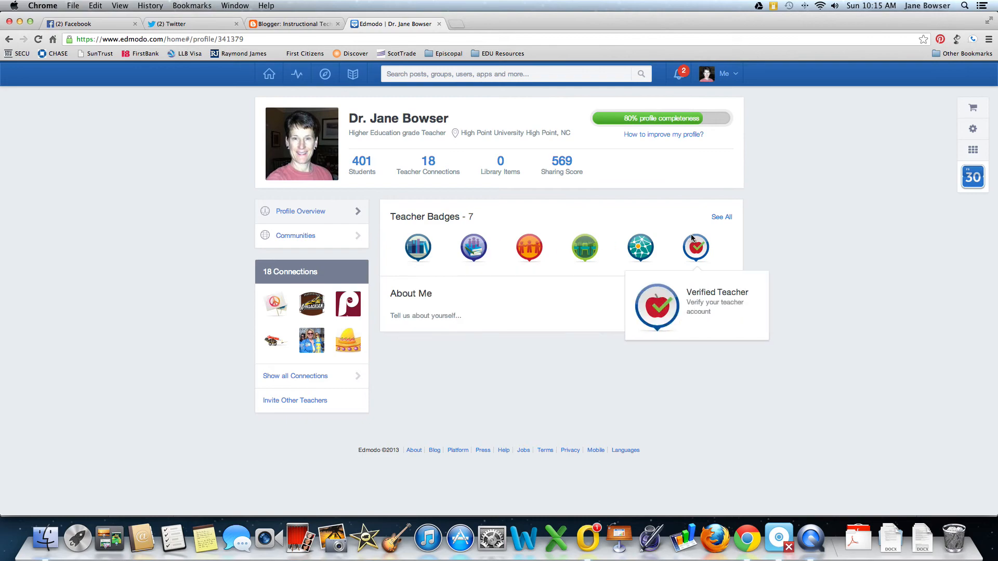
pyautogui.moveTo(652, 138)
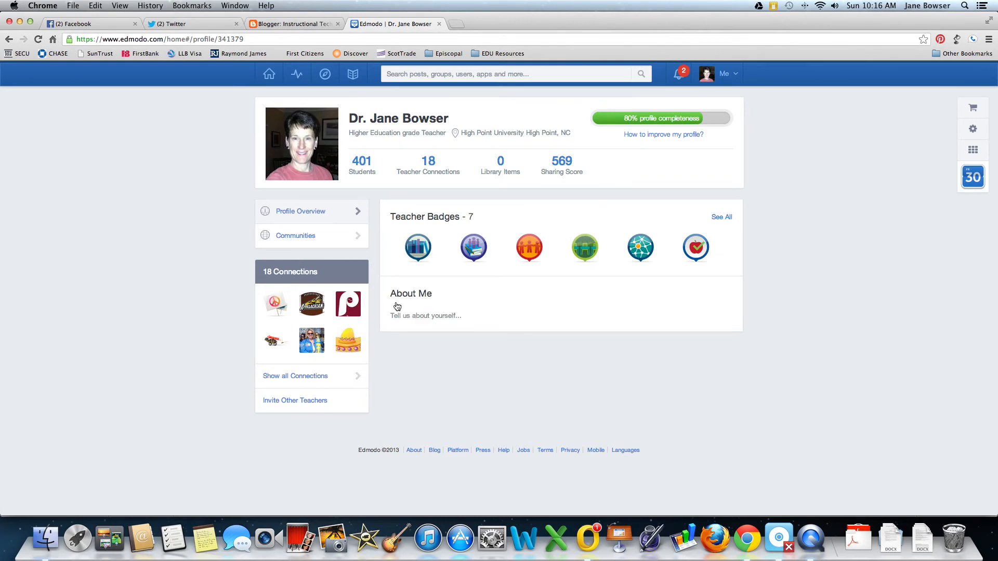
pyautogui.click(726, 73)
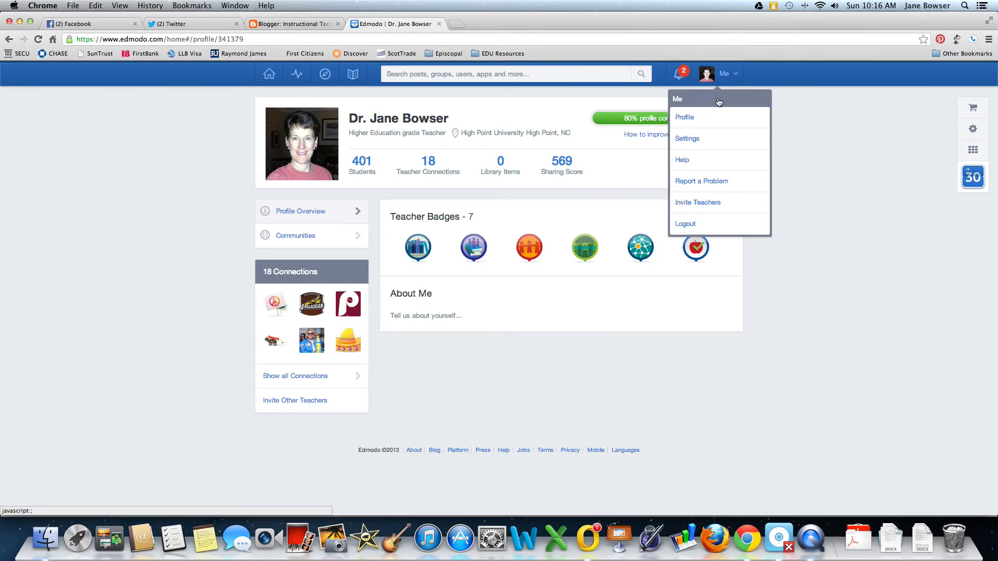
# Look through Account settings, then show the Email & Text Updates preferences.
pyautogui.click(697, 139)
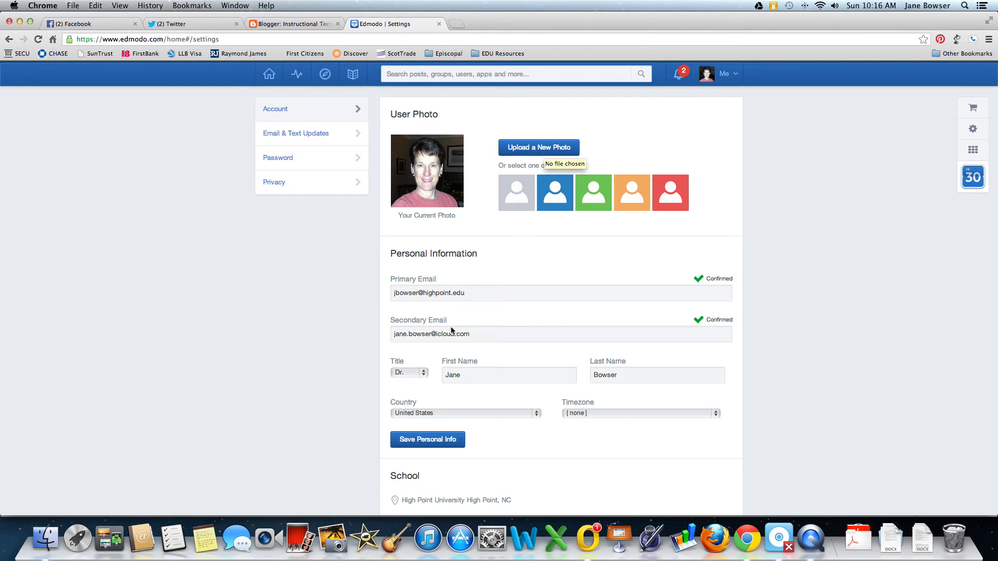
pyautogui.scroll(-2, 467, 315)
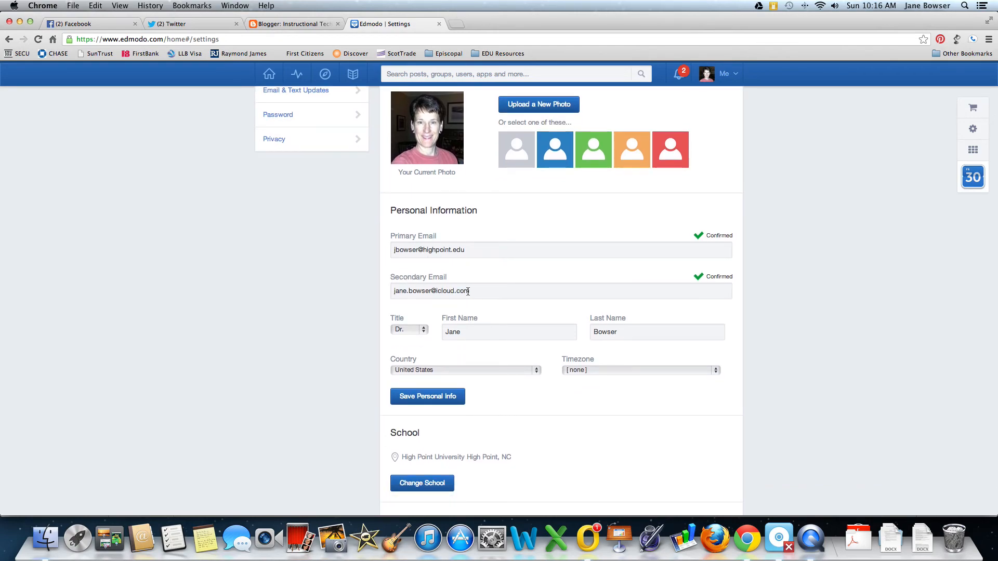
pyautogui.scroll(-6, 475, 397)
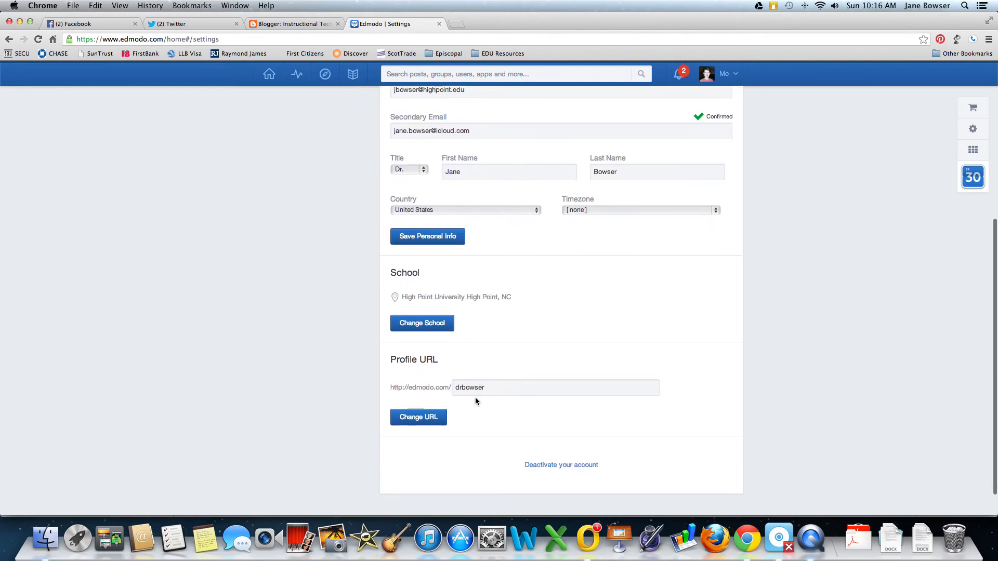
pyautogui.scroll(7, 525, 339)
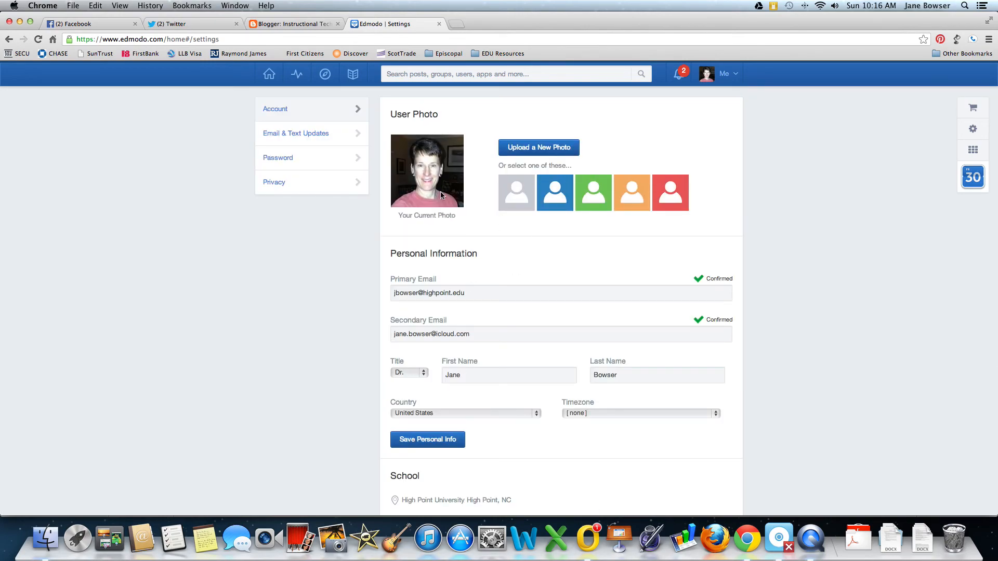
pyautogui.click(306, 137)
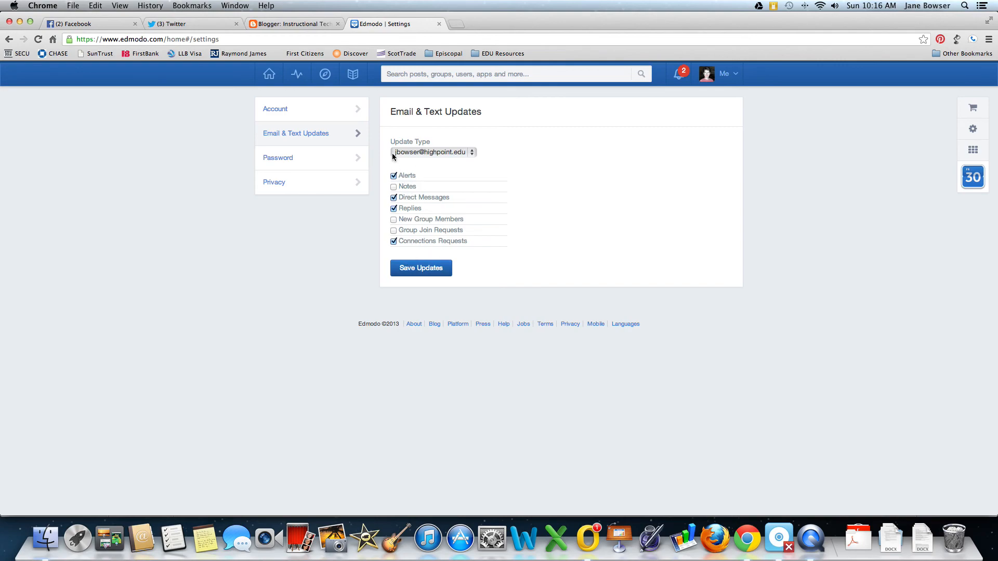
# Keep updates going to the current e-mail address, return to the home feed and log out.
pyautogui.click(472, 154)
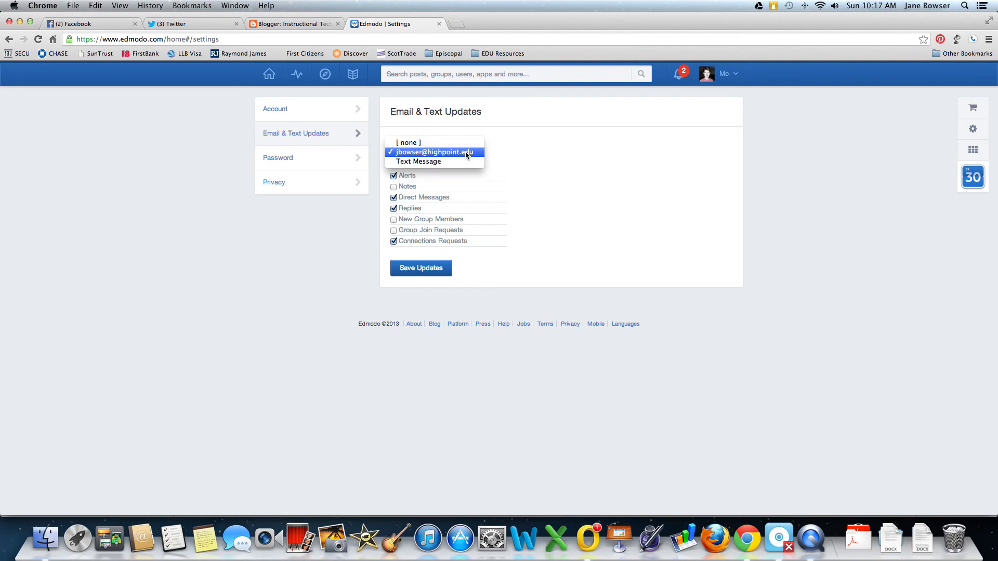
pyautogui.click(466, 153)
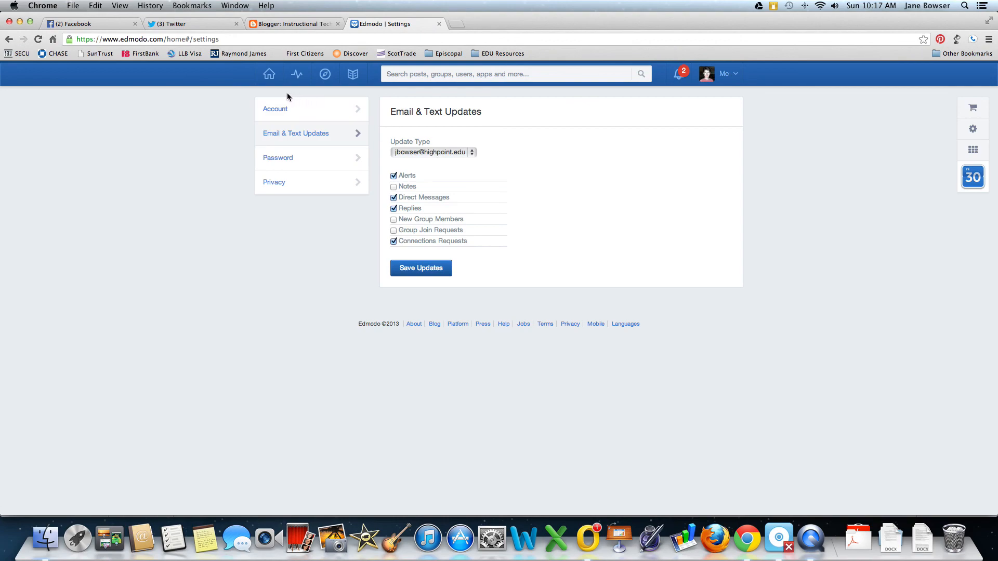
pyautogui.click(269, 75)
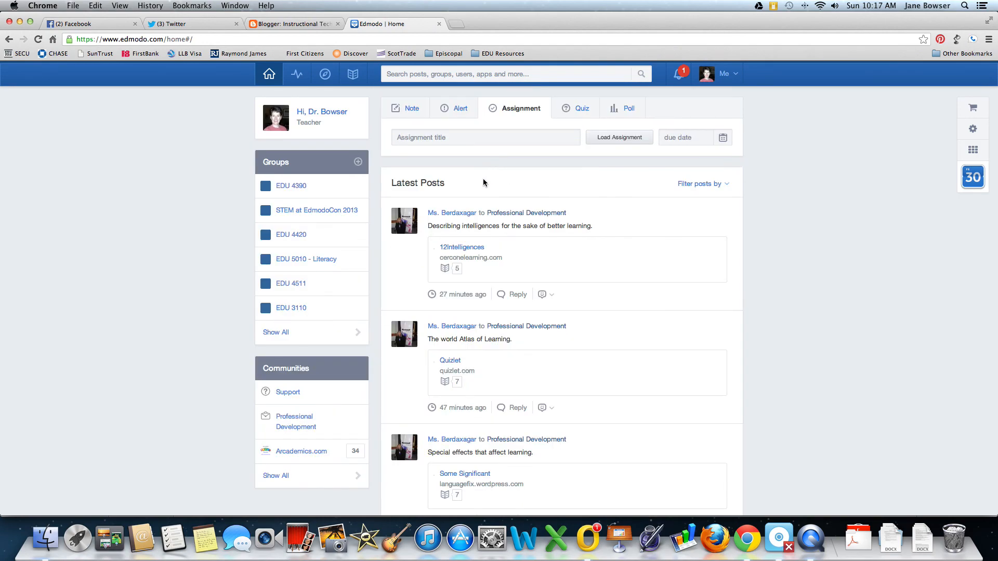
pyautogui.click(734, 76)
pyautogui.click(684, 226)
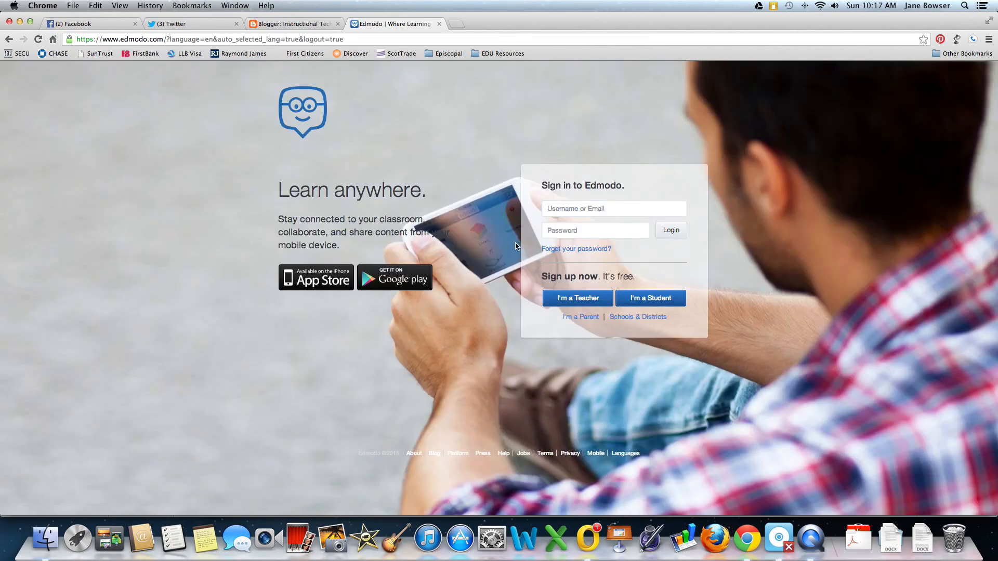